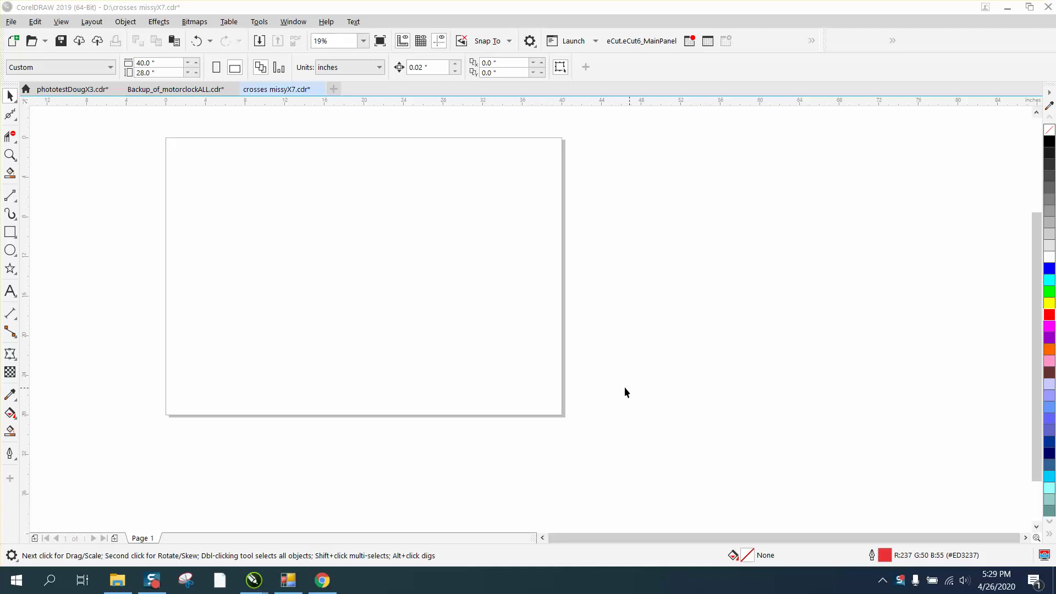
Zoom into the page and draw a rectangle sized 14 inches wide by 2 inches tall
{"action": "left_click", "coordinate": [11, 232]}
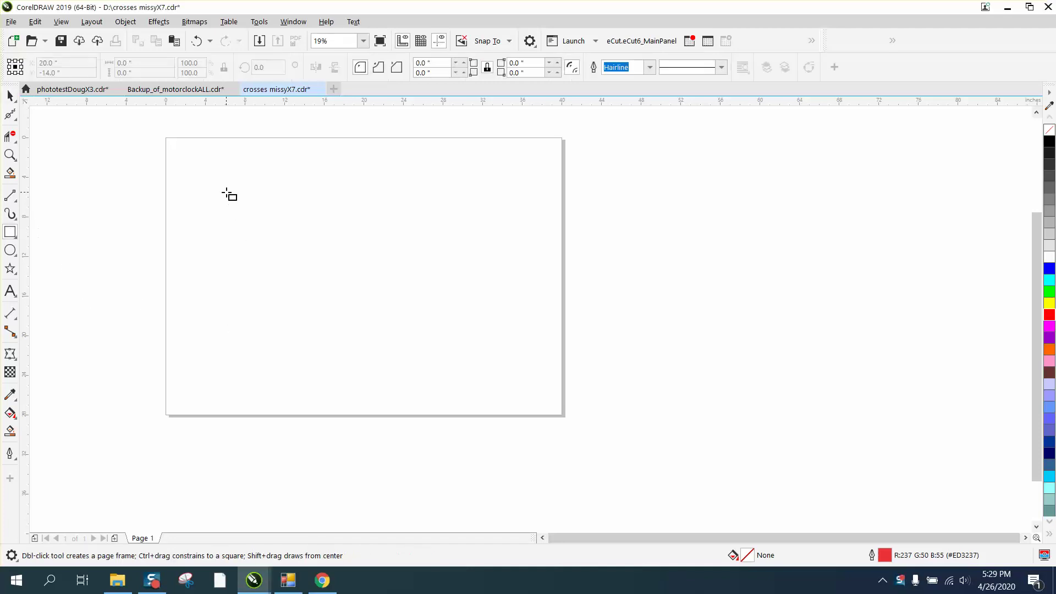
{"action": "left_click", "coordinate": [10, 154]}
{"action": "left_click", "coordinate": [585, 434]}
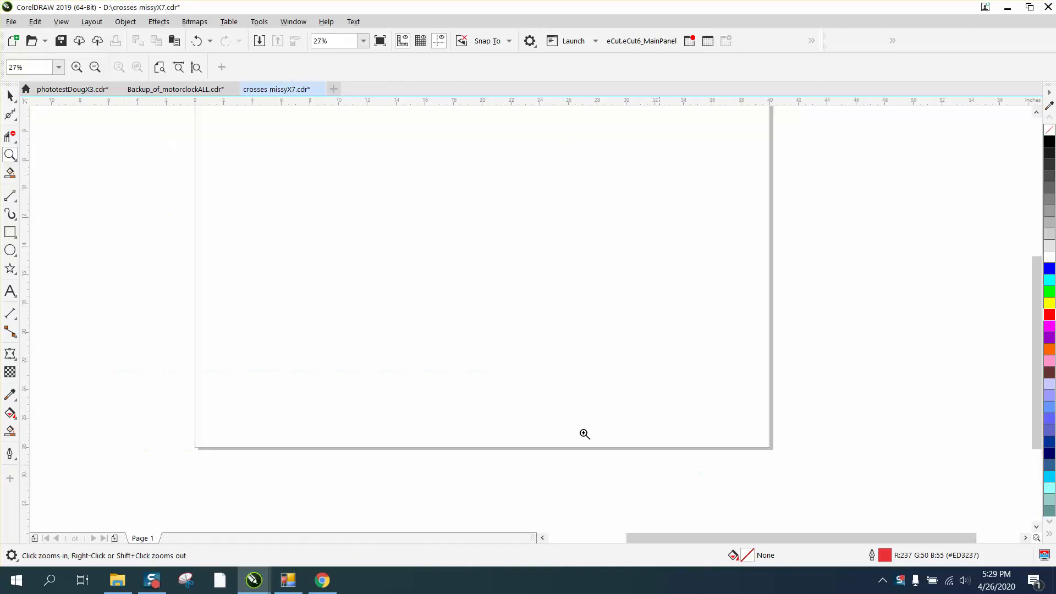
{"action": "left_click", "coordinate": [11, 233]}
{"action": "left_click_drag", "start_coordinate": [268, 180], "coordinate": [638, 245]}
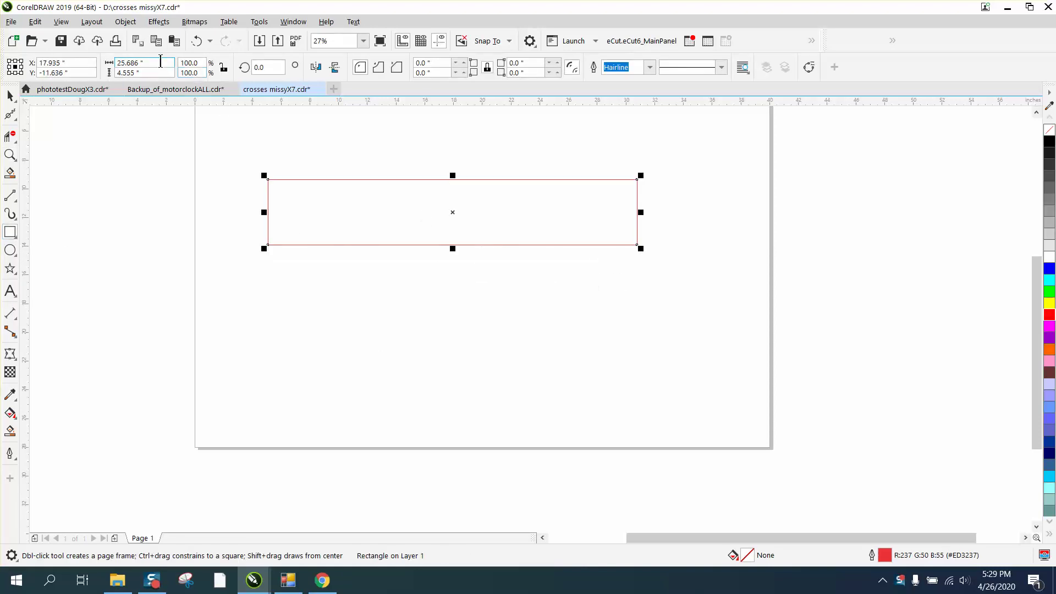
{"action": "key", "text": "Tab"}
{"action": "left_click", "coordinate": [150, 64]}
{"action": "type", "text": "14"}
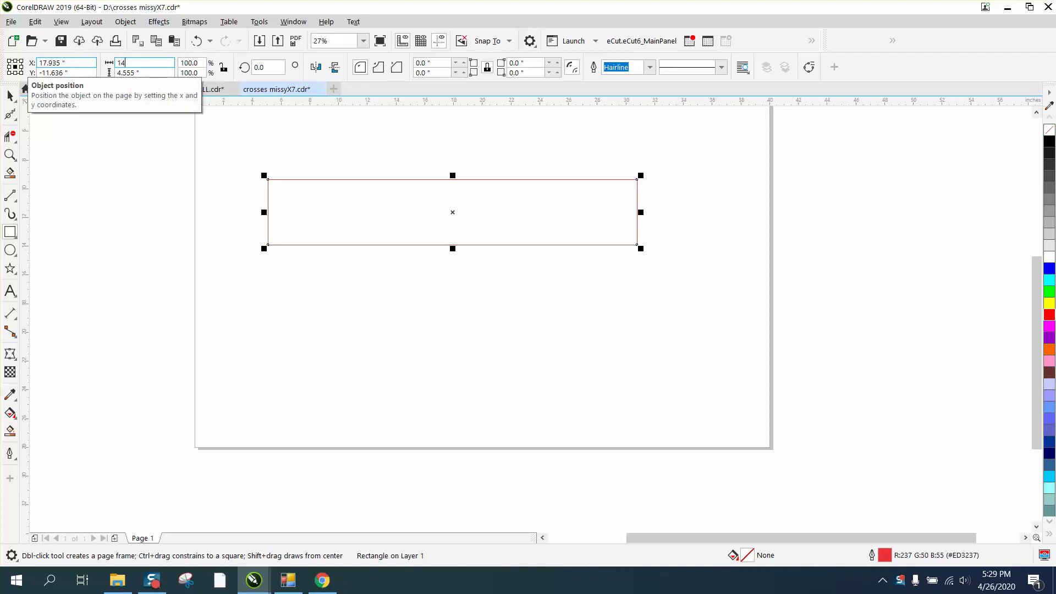
{"action": "left_click", "coordinate": [157, 72]}
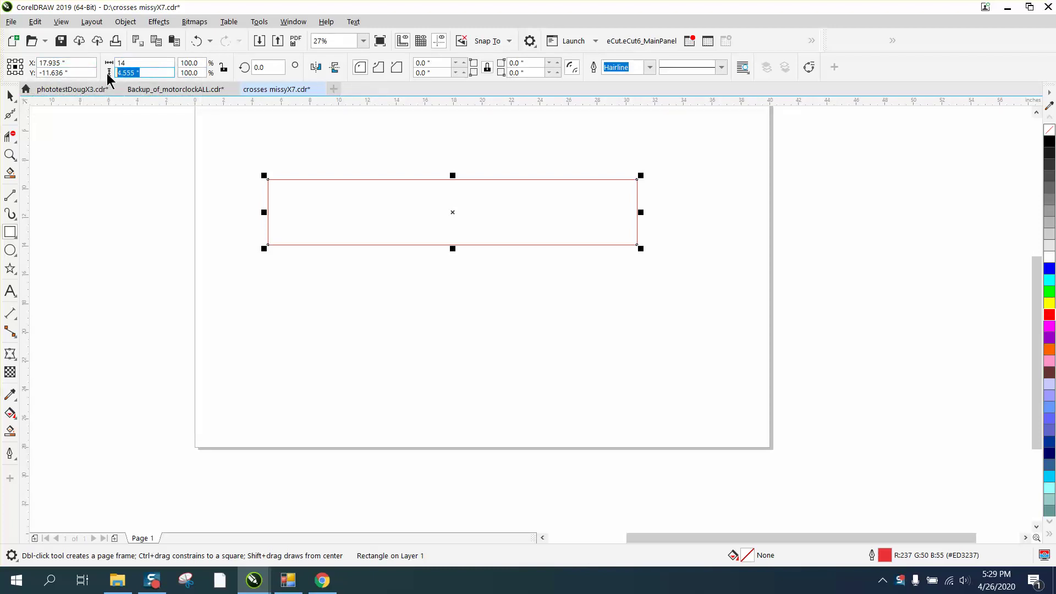
{"action": "type", "text": "2"}
{"action": "key", "text": "Return"}
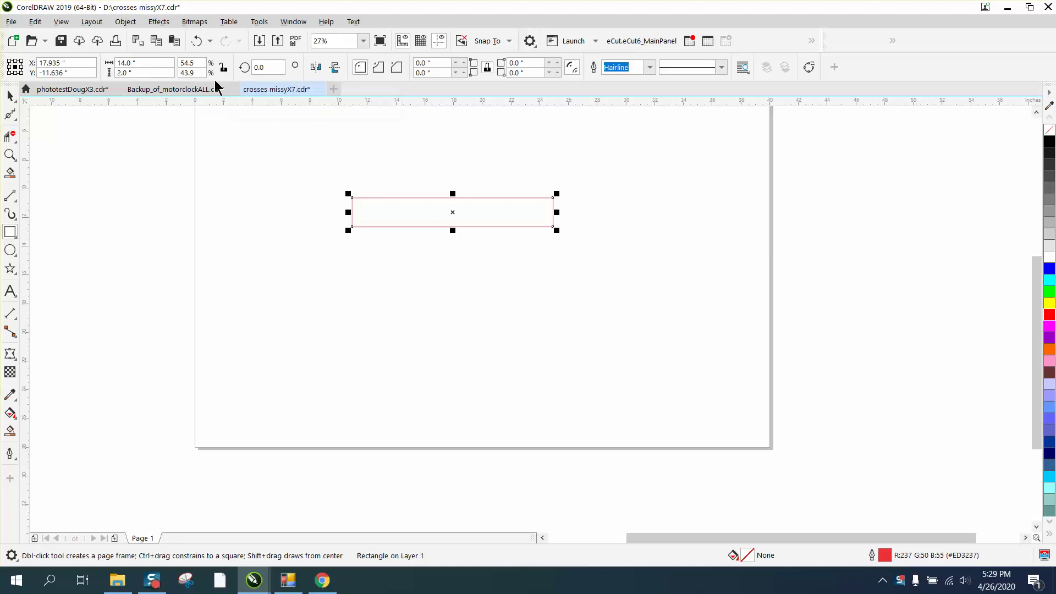
Centre the 14 × 2 strip on the page and zoom in around it
{"action": "key", "text": "p"}
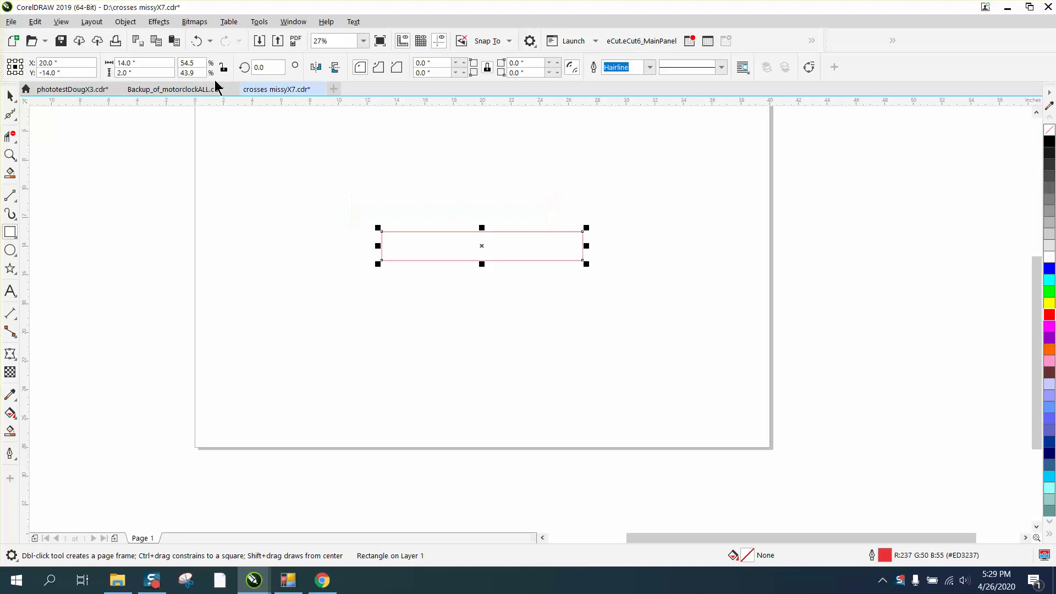
{"action": "left_click", "coordinate": [10, 156]}
{"action": "left_click_drag", "start_coordinate": [325, 203], "coordinate": [700, 384]}
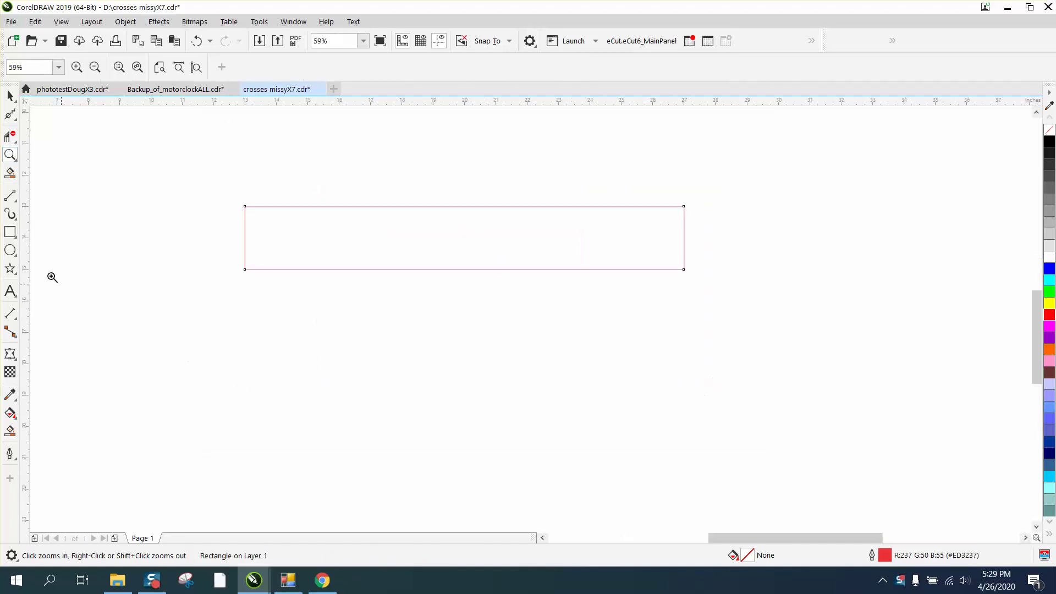
Draw a thin upright rectangle 0.13 inch wide left of the strip and convert it to curves
{"action": "left_click", "coordinate": [10, 232]}
{"action": "left_click_drag", "start_coordinate": [112, 208], "coordinate": [119, 304]}
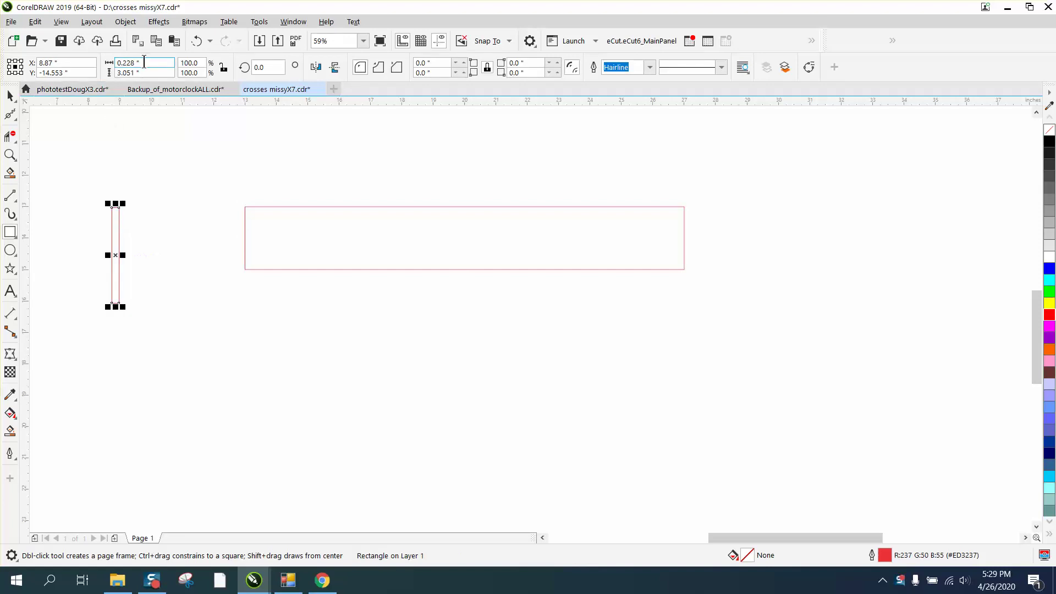
{"action": "double_click", "coordinate": [144, 62]}
{"action": "type", "text": "0.13"}
{"action": "key", "text": "Return"}
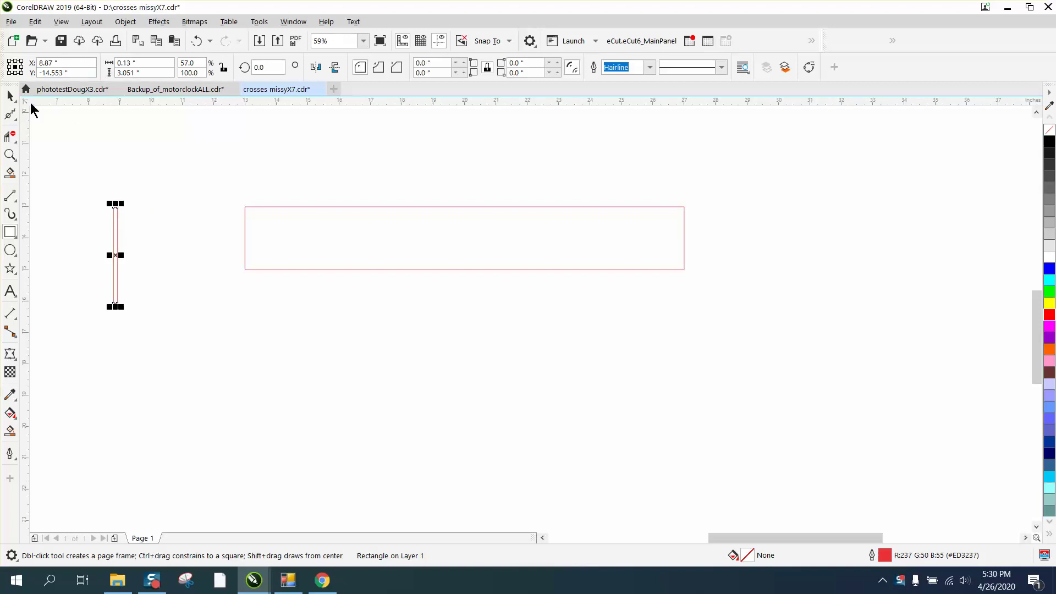
{"action": "left_click", "coordinate": [125, 21]}
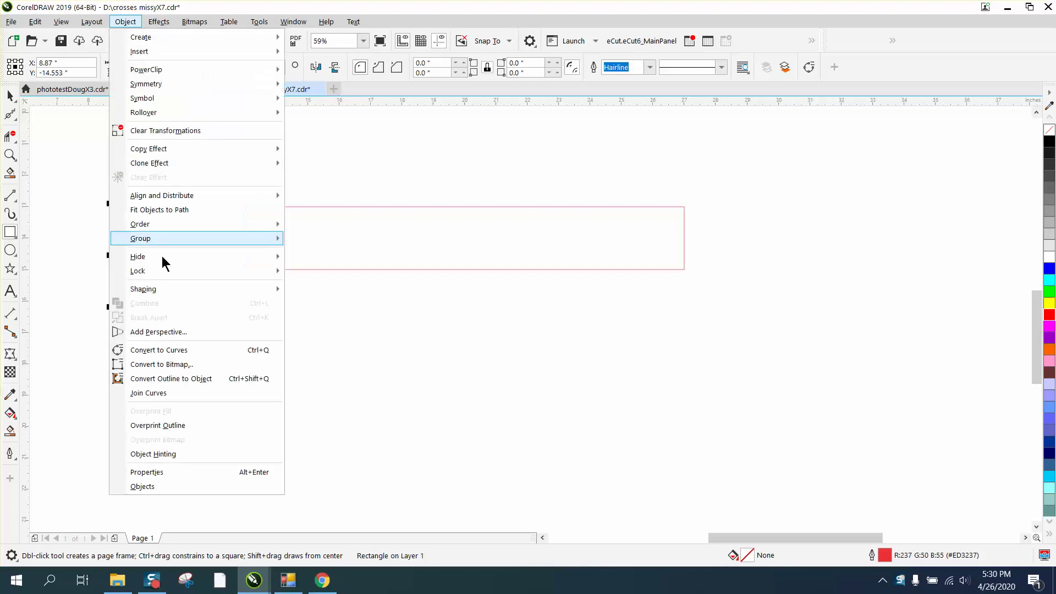
{"action": "left_click", "coordinate": [171, 350]}
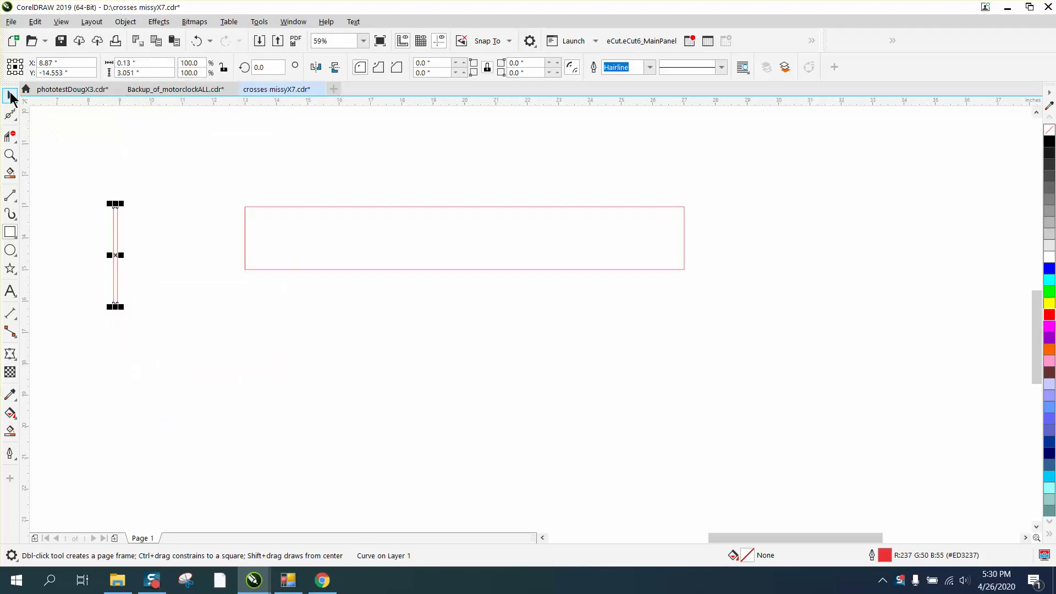
Move the thin slot onto the strip's left end and place a copy at the right end
{"action": "left_click", "coordinate": [10, 96]}
{"action": "left_click_drag", "start_coordinate": [116, 210], "coordinate": [249, 208]}
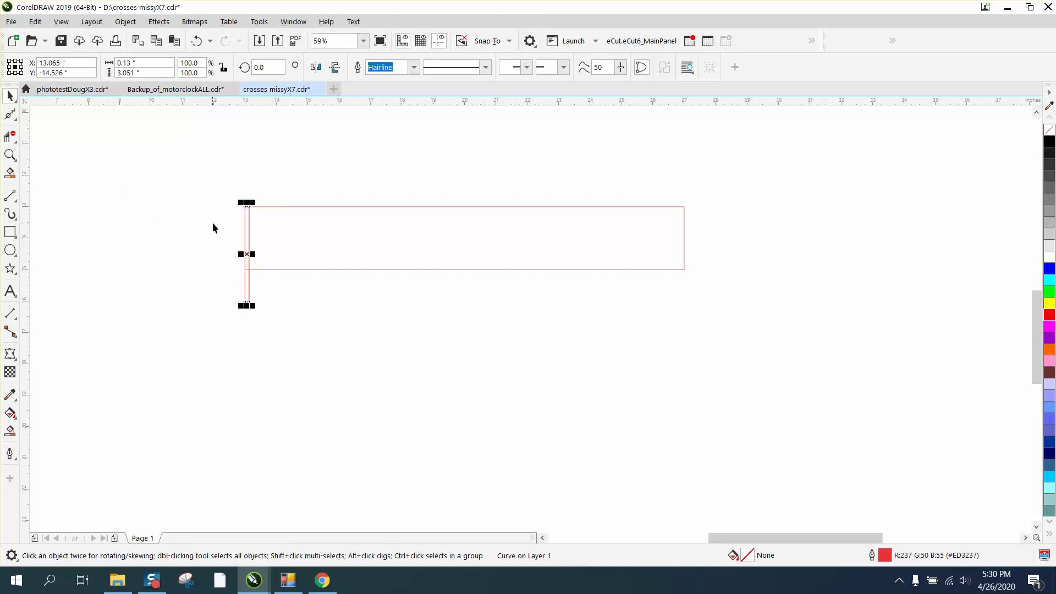
{"action": "left_click_drag", "start_coordinate": [248, 210], "coordinate": [683, 211]}
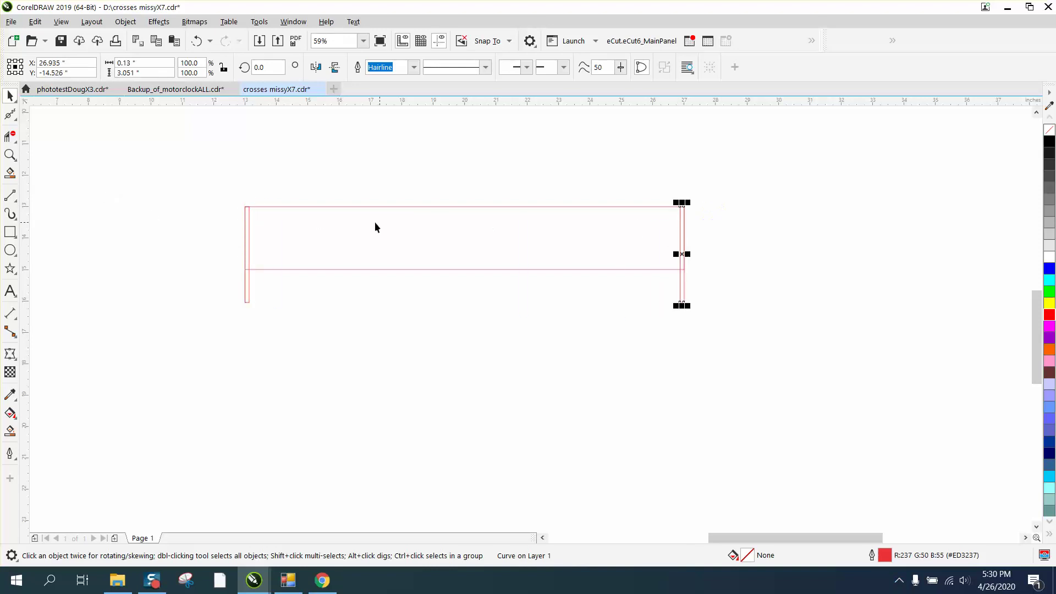
Set the nudge distance to 0.25 inch and nudge each end slot inward
{"action": "left_click", "coordinate": [9, 154]}
{"action": "left_click_drag", "start_coordinate": [237, 185], "coordinate": [743, 437]}
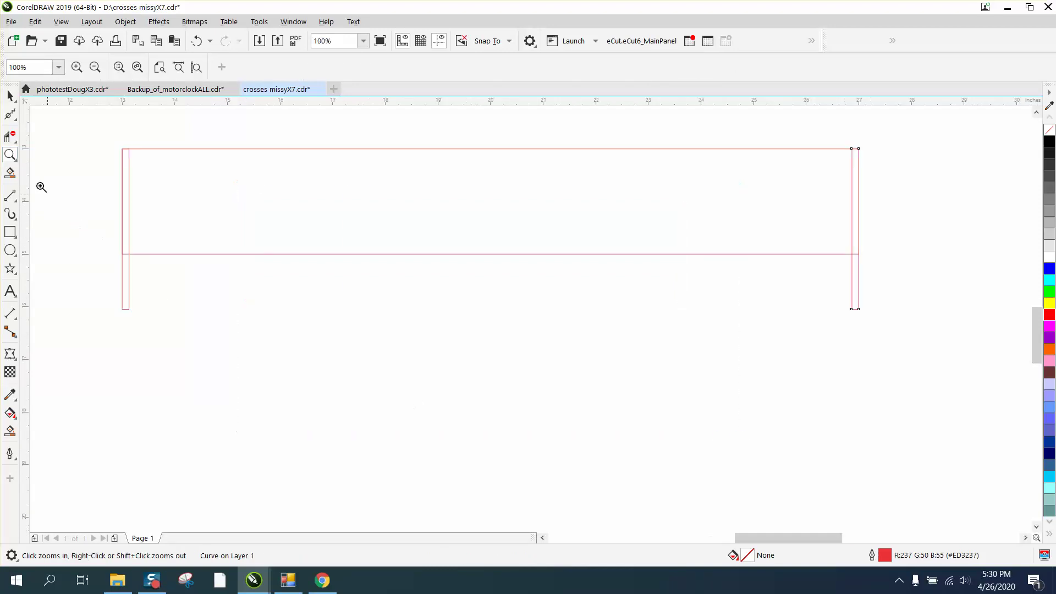
{"action": "left_click", "coordinate": [9, 95]}
{"action": "left_click", "coordinate": [390, 122]}
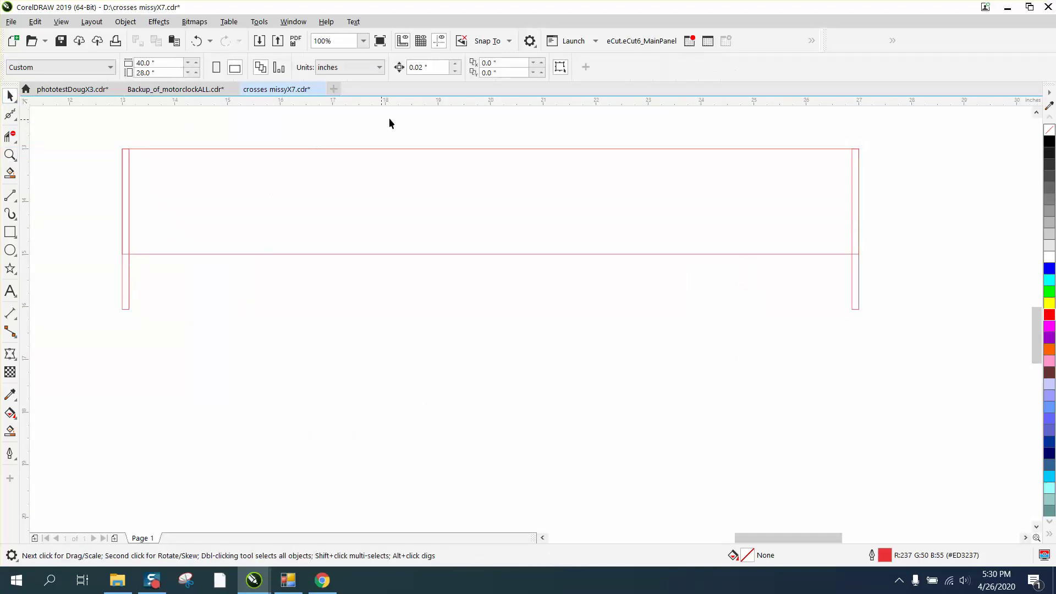
{"action": "left_click", "coordinate": [428, 74]}
{"action": "type", "text": ".25"}
{"action": "left_click", "coordinate": [128, 273]}
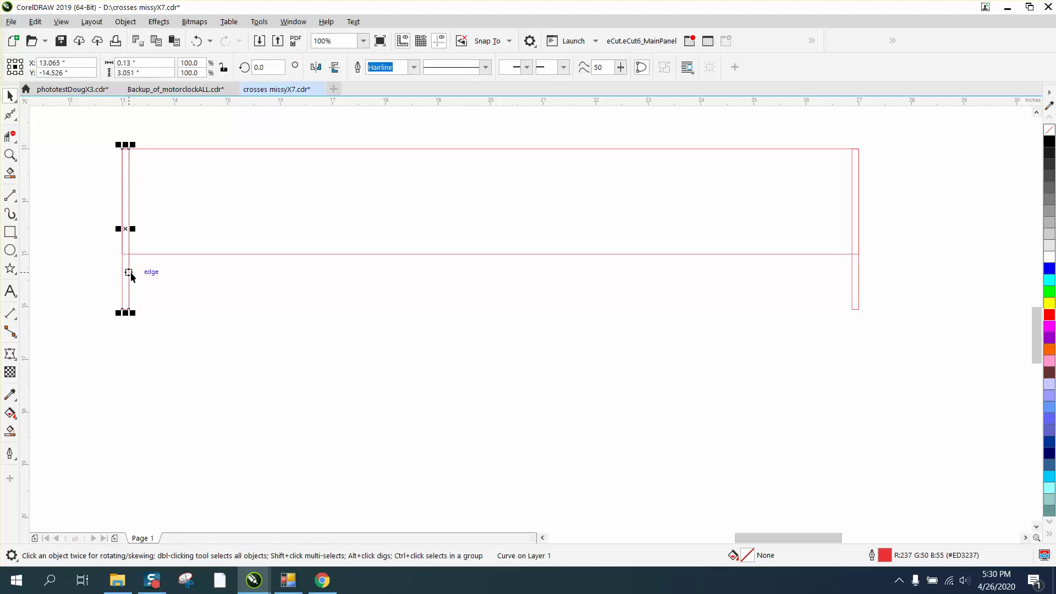
{"action": "key", "text": "Right"}
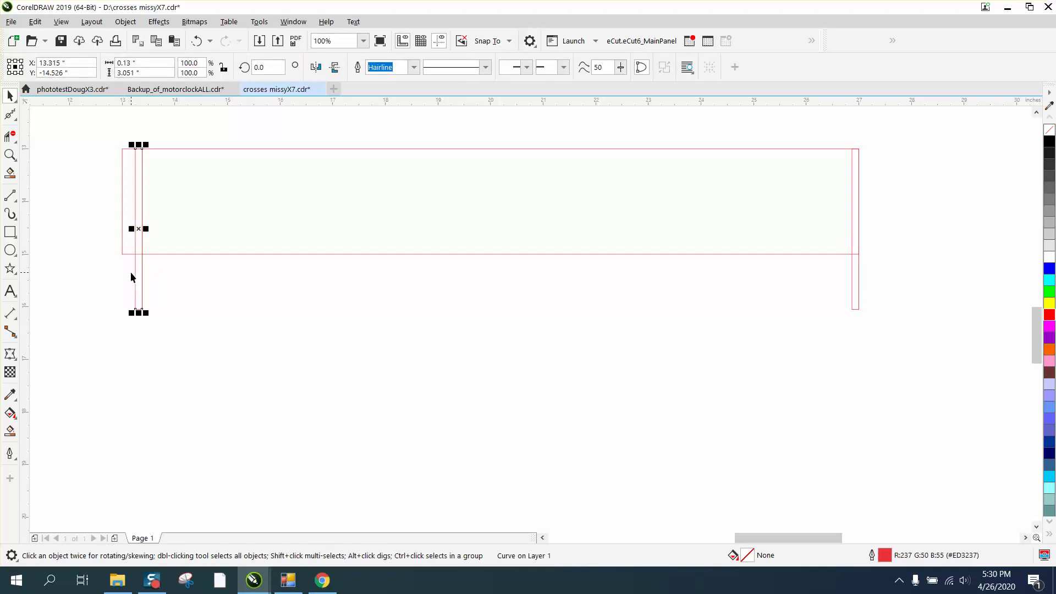
{"action": "left_click", "coordinate": [852, 303]}
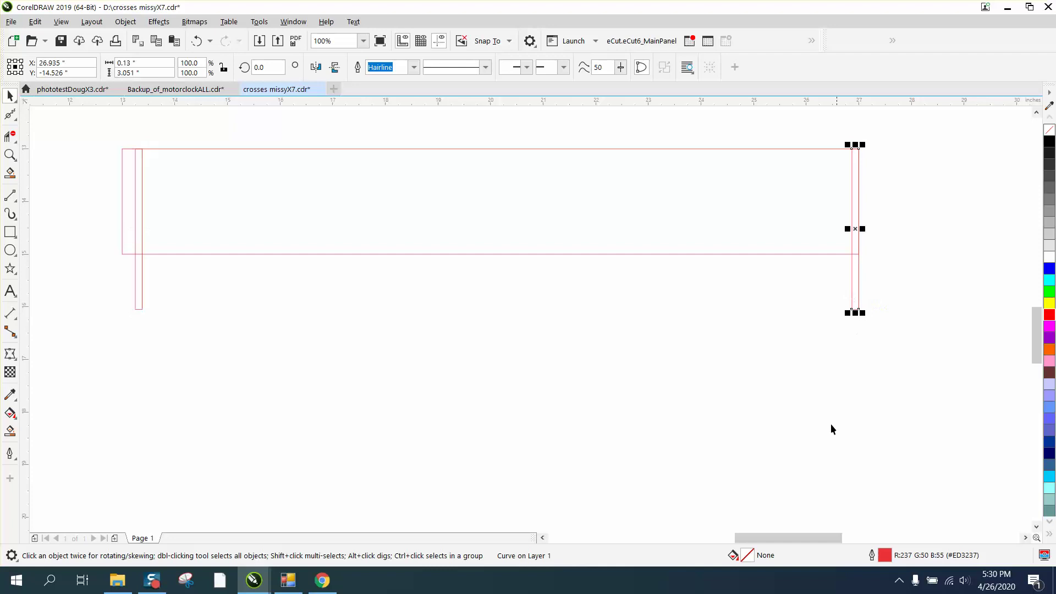
{"action": "key", "text": "Left"}
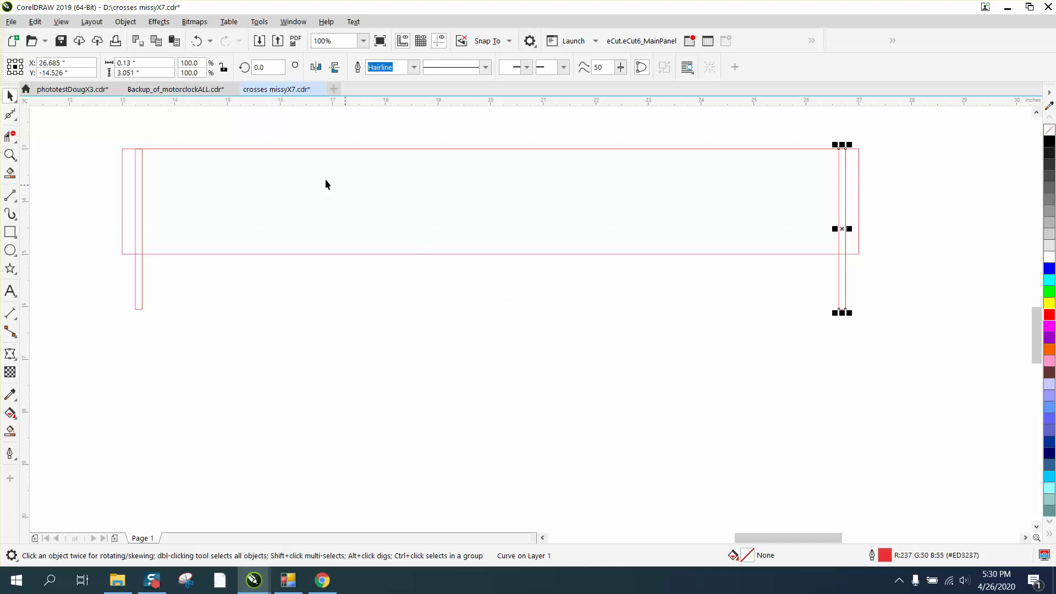
Select both end slots and apply a 4-step blend between them
{"action": "left_click_drag", "start_coordinate": [130, 128], "coordinate": [854, 335]}
{"action": "left_click", "coordinate": [159, 22]}
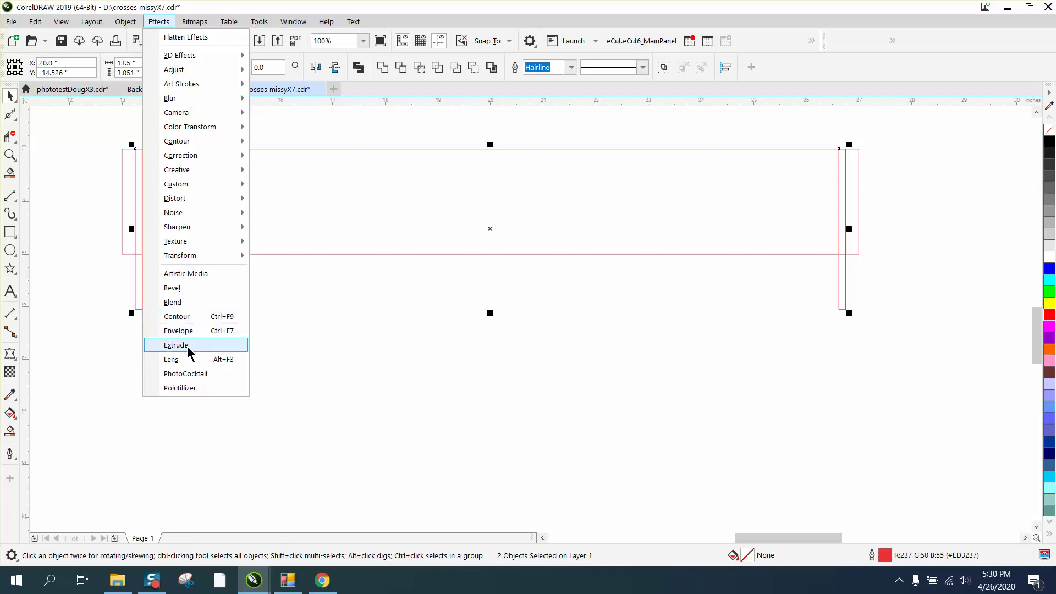
{"action": "left_click", "coordinate": [182, 305]}
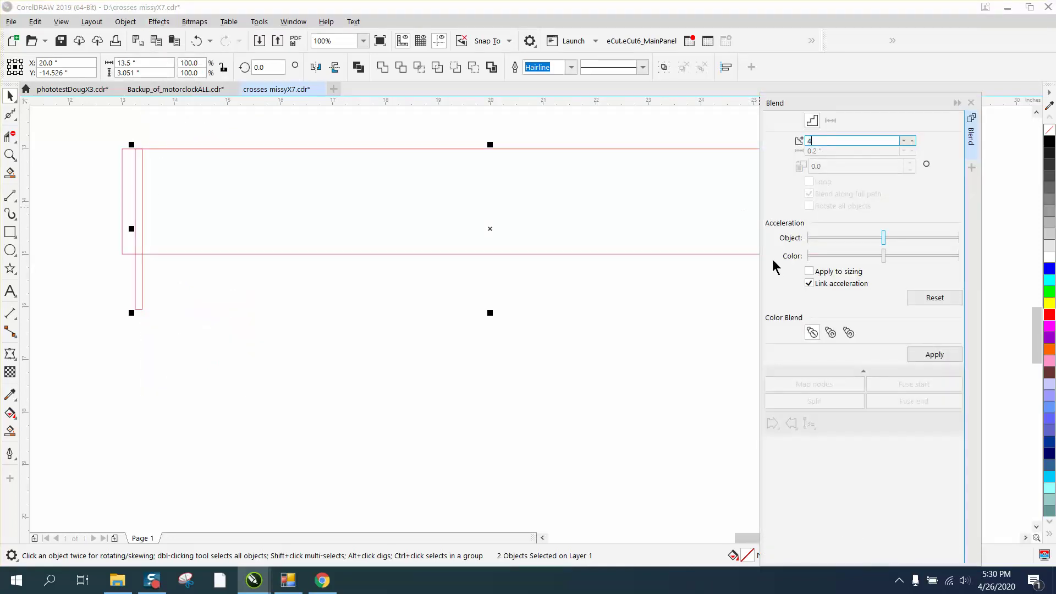
{"action": "left_click", "coordinate": [934, 354]}
{"action": "scroll", "coordinate": [283, 303], "scroll_direction": "down", "scroll_amount": 1}
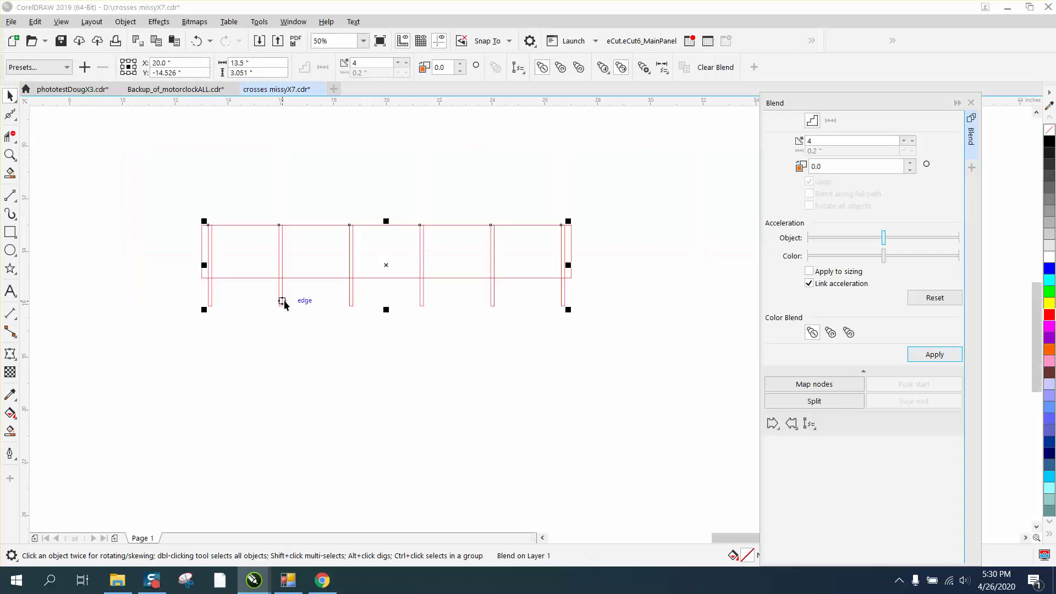
{"action": "scroll", "coordinate": [284, 303], "scroll_direction": "down", "scroll_amount": 1}
{"action": "left_click", "coordinate": [971, 103]}
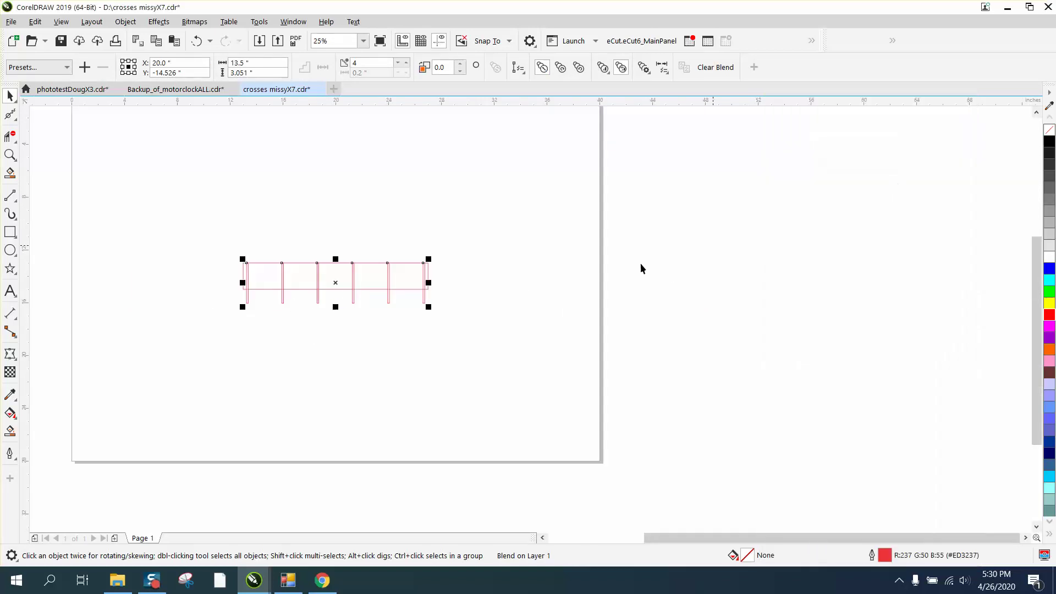
Draw a horizontal line across the slotted strip and centre it on the page
{"action": "left_click", "coordinate": [10, 155]}
{"action": "left_click_drag", "start_coordinate": [218, 239], "coordinate": [544, 355]}
{"action": "left_click", "coordinate": [10, 195]}
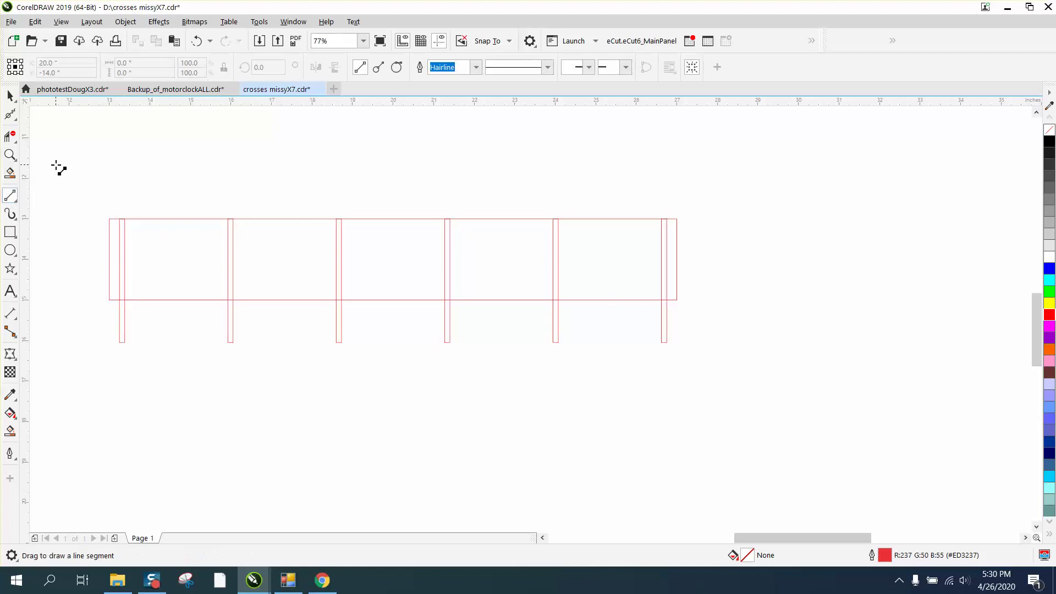
{"action": "left_click_drag", "start_coordinate": [57, 161], "coordinate": [734, 162]}
{"action": "left_click_drag", "start_coordinate": [733, 255], "coordinate": [733, 255]}
{"action": "key", "text": "p"}
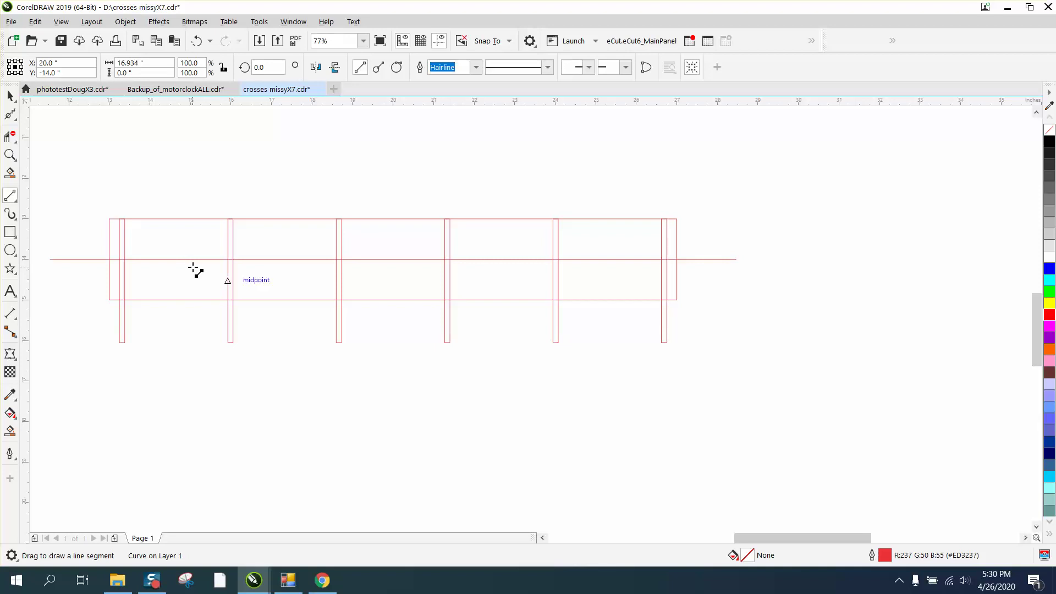
Change the nudge distance and nudge the line up 0.02 inch to Y -13.98
{"action": "left_click", "coordinate": [10, 96]}
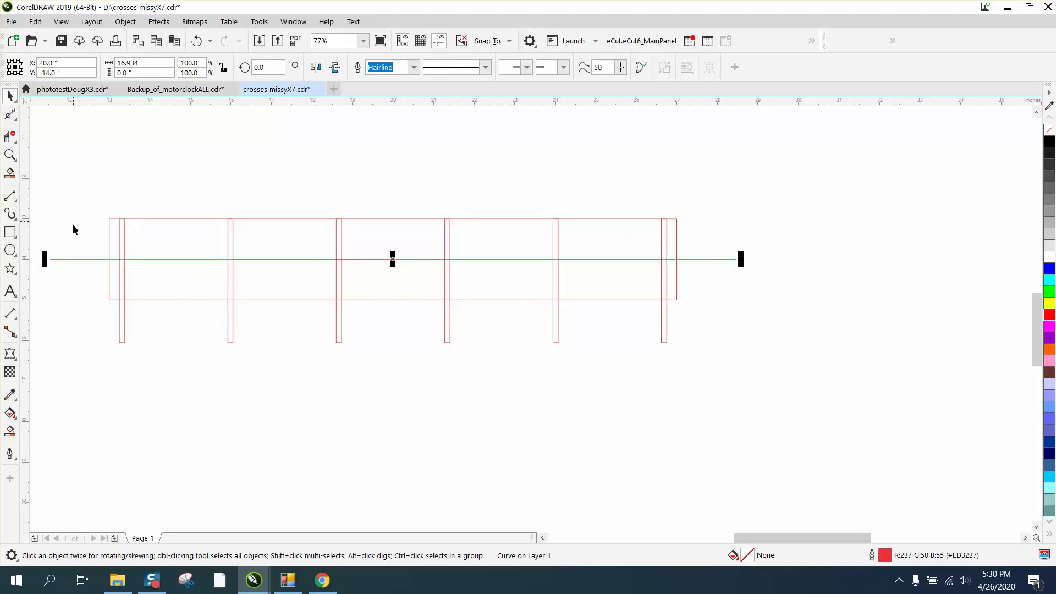
{"action": "left_click", "coordinate": [10, 155]}
{"action": "left_click_drag", "start_coordinate": [94, 188], "coordinate": [773, 401]}
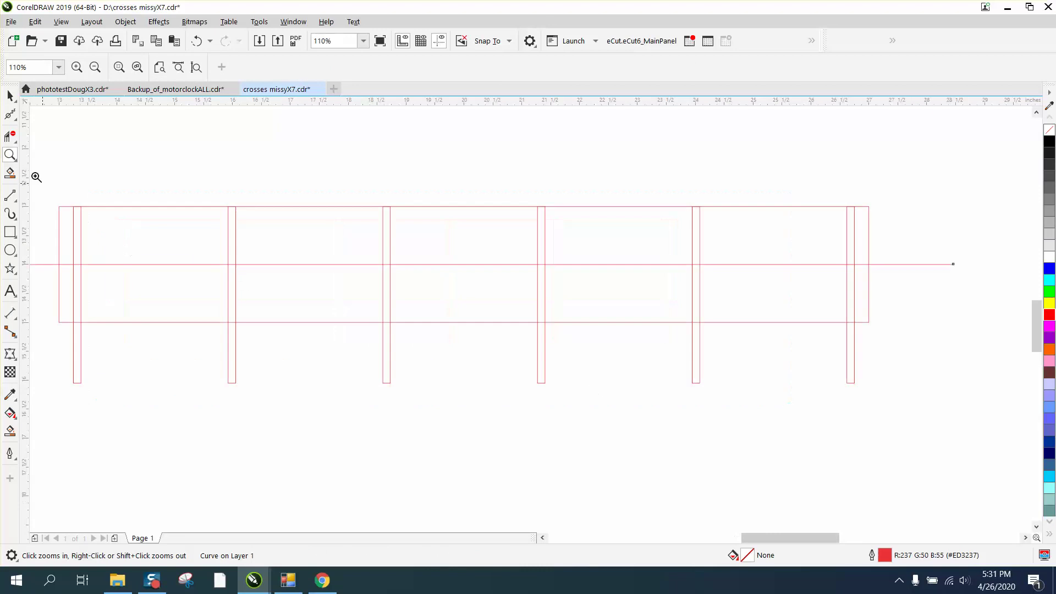
{"action": "left_click", "coordinate": [10, 96]}
{"action": "left_click", "coordinate": [434, 67]}
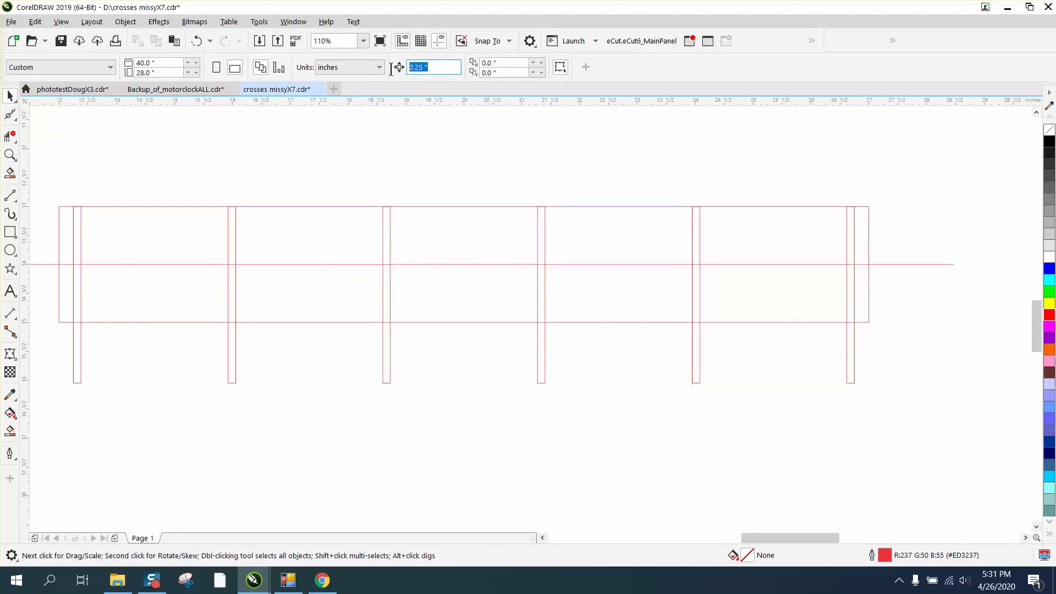
{"action": "key", "text": "BackSpace"}
{"action": "left_click", "coordinate": [346, 264]}
{"action": "key", "text": "Up"}
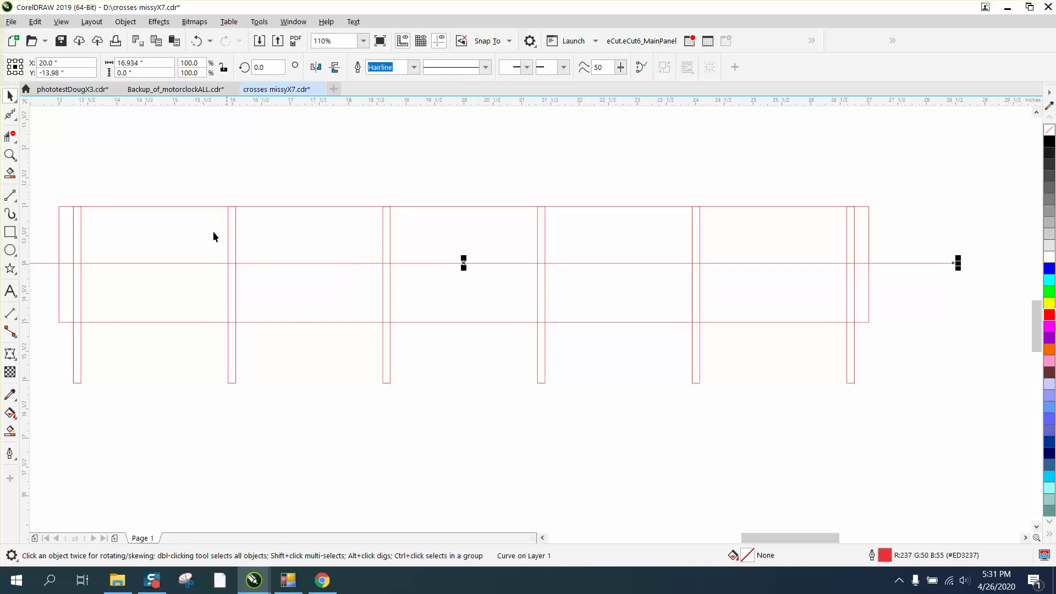
With Virtual Segment Delete, remove the upper slot lines and the middle-line pieces between slots
{"action": "left_click", "coordinate": [10, 137]}
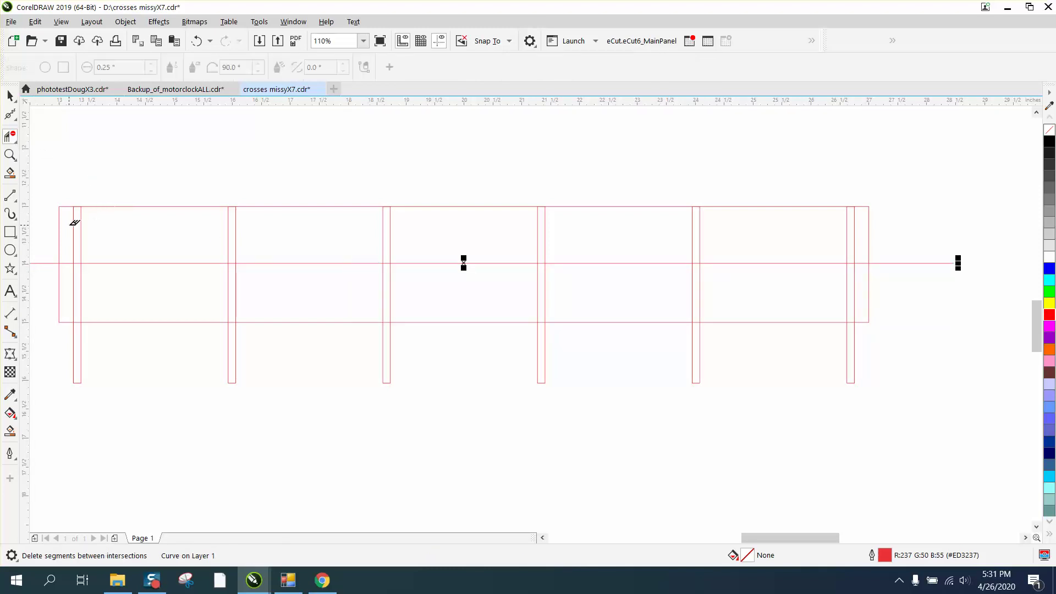
{"action": "left_click_drag", "start_coordinate": [70, 225], "coordinate": [856, 234]}
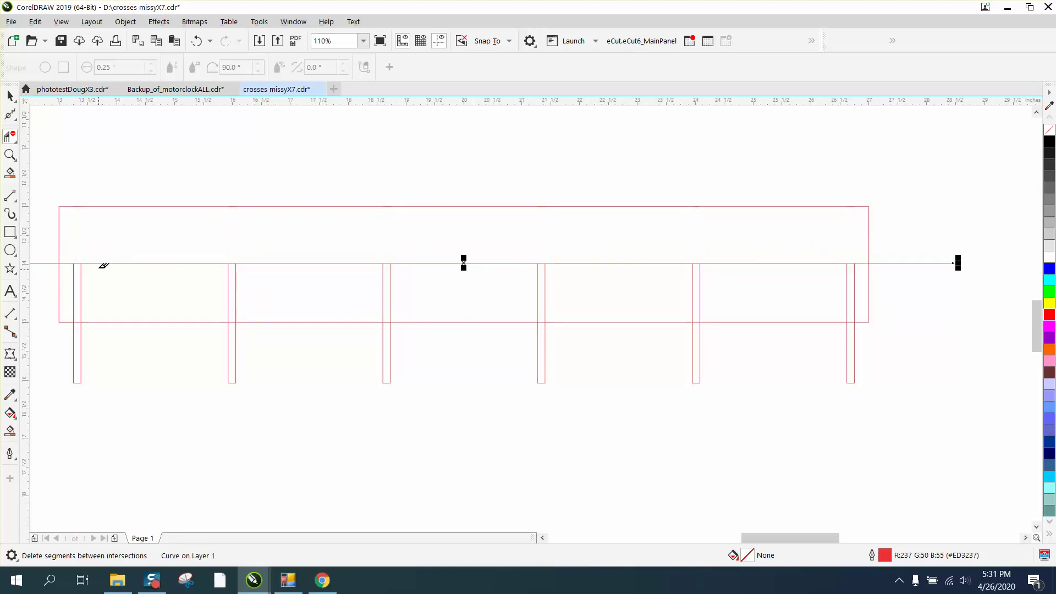
{"action": "left_click", "coordinate": [66, 263]}
{"action": "left_click_drag", "start_coordinate": [135, 247], "coordinate": [148, 278]}
{"action": "left_click_drag", "start_coordinate": [309, 245], "coordinate": [311, 275]}
{"action": "left_click_drag", "start_coordinate": [457, 251], "coordinate": [449, 278]}
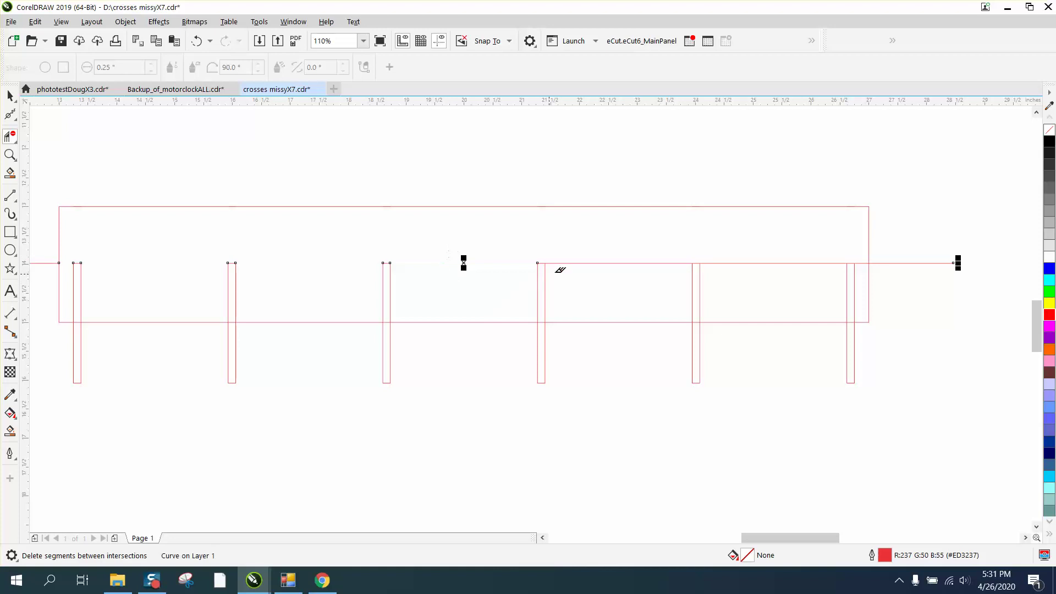
{"action": "left_click_drag", "start_coordinate": [584, 262], "coordinate": [592, 280]}
{"action": "left_click_drag", "start_coordinate": [778, 250], "coordinate": [779, 273]}
Smart Fill the notched region, move it below, and give it no fill with a red outline
{"action": "left_click", "coordinate": [14, 431]}
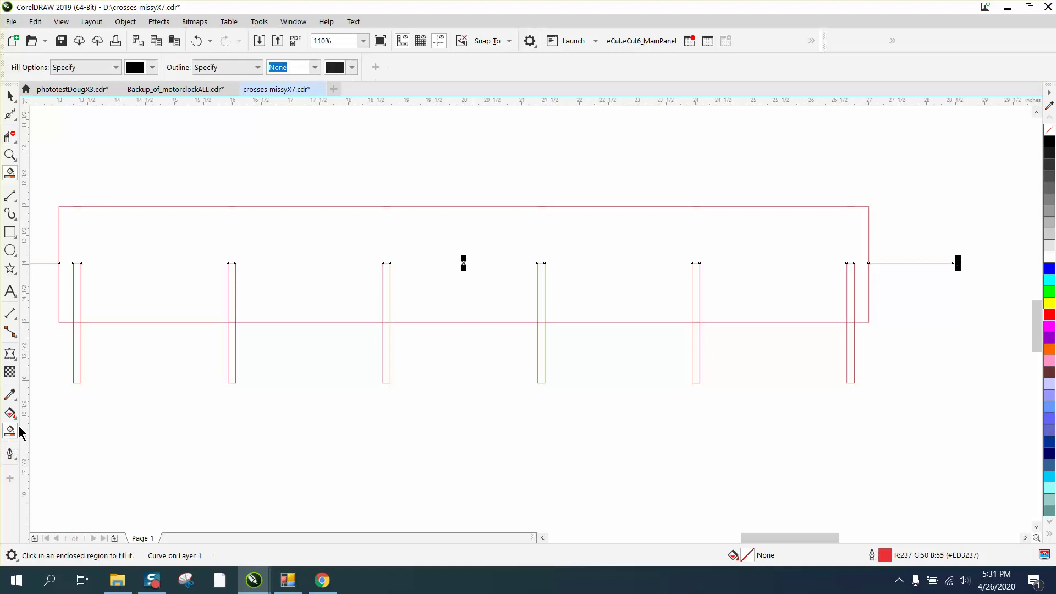
{"action": "left_click", "coordinate": [169, 286]}
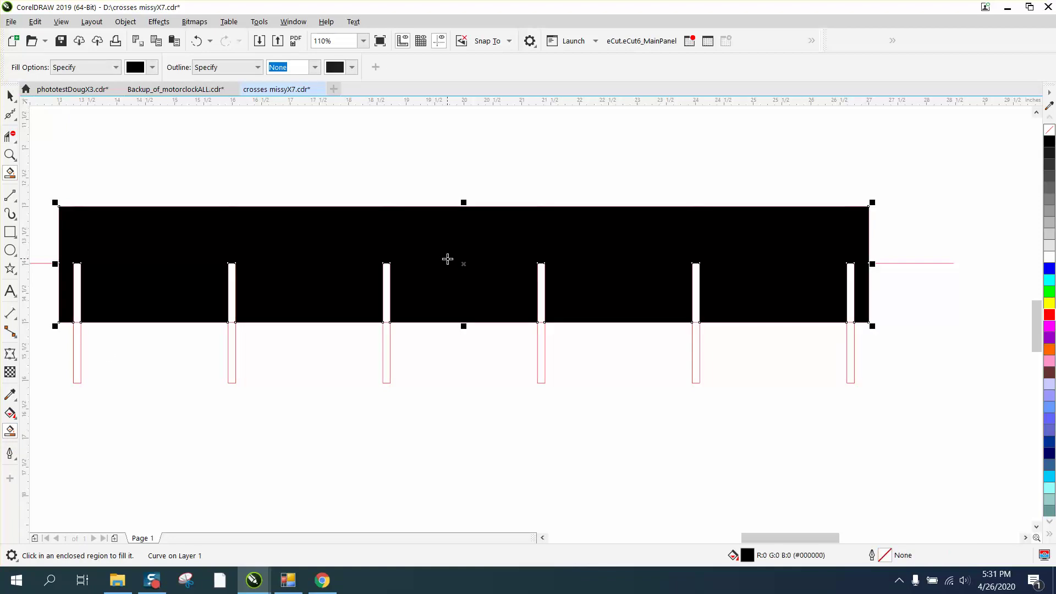
{"action": "scroll", "coordinate": [447, 259], "scroll_direction": "down", "scroll_amount": 3}
{"action": "left_click", "coordinate": [10, 96]}
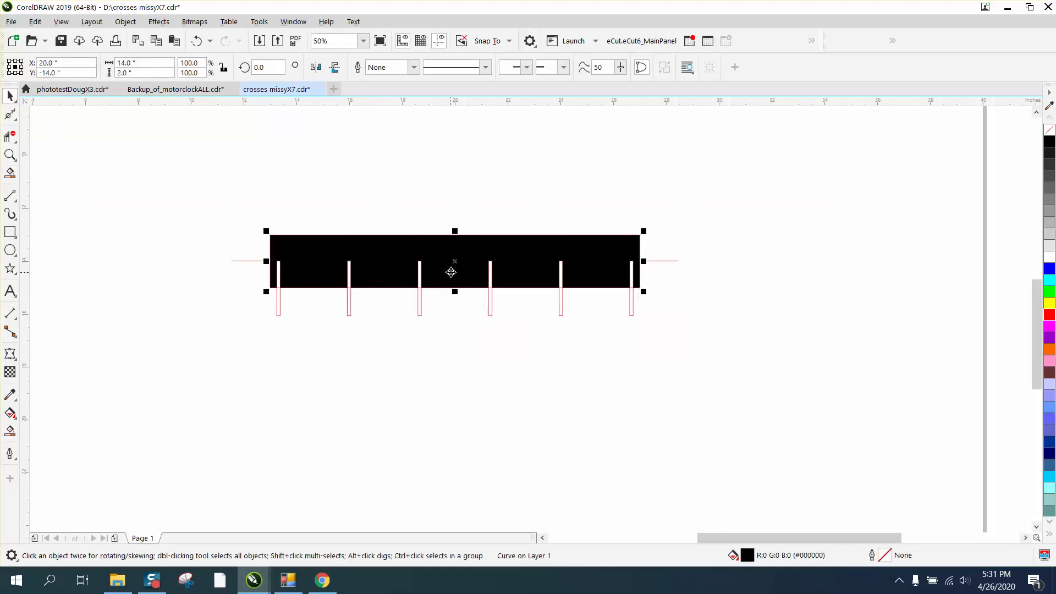
{"action": "left_click_drag", "start_coordinate": [451, 272], "coordinate": [454, 401]}
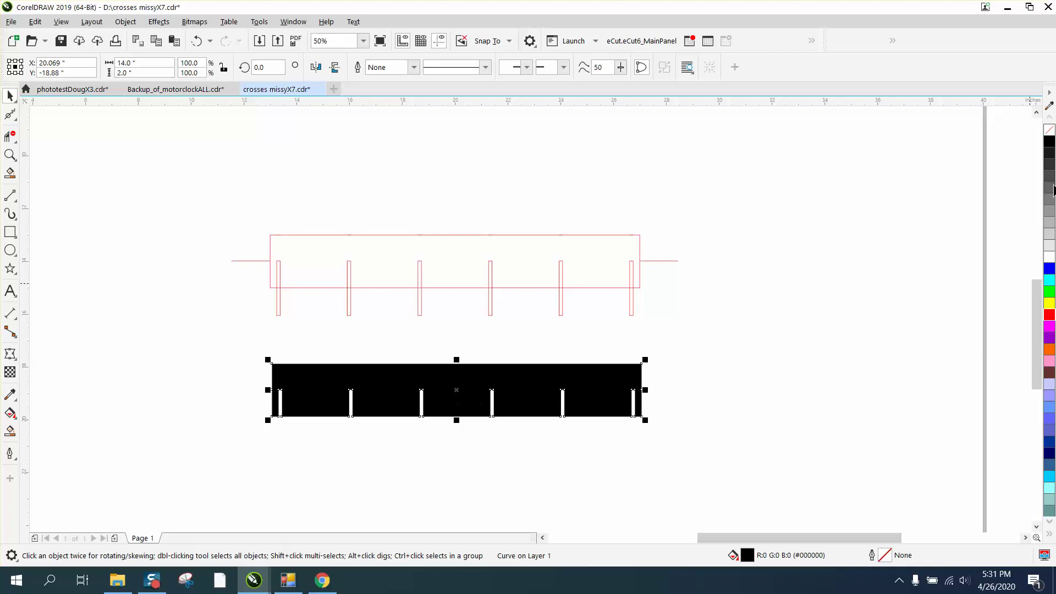
{"action": "left_click", "coordinate": [1050, 129]}
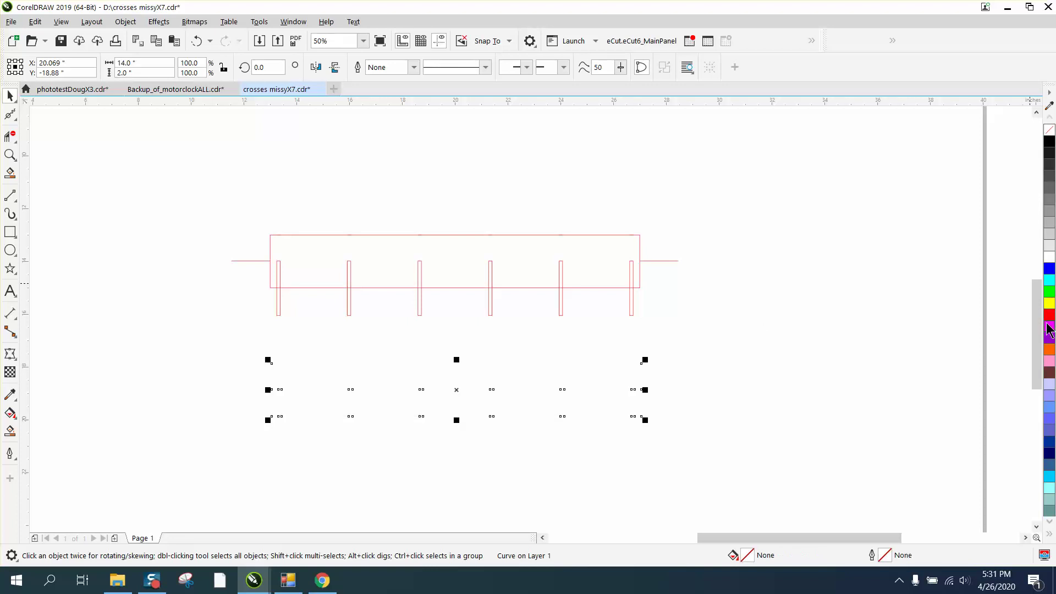
{"action": "right_click", "coordinate": [1050, 317]}
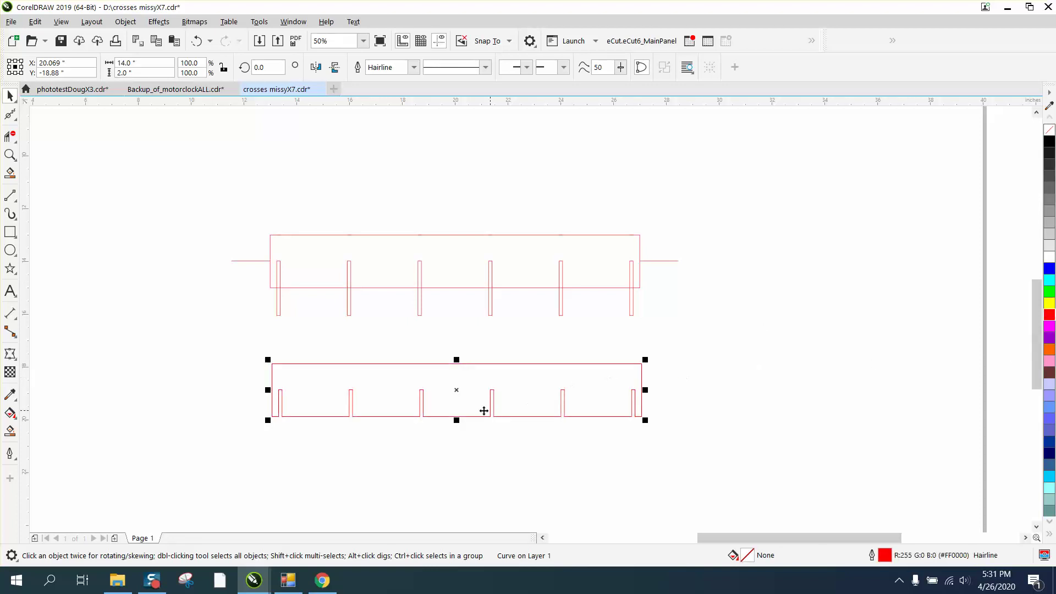
Select the old construction lines and delete them
{"action": "scroll", "coordinate": [192, 212], "scroll_direction": "up", "scroll_amount": 2}
{"action": "left_click_drag", "start_coordinate": [193, 213], "coordinate": [769, 328]}
{"action": "scroll", "coordinate": [520, 259], "scroll_direction": "down", "scroll_amount": 2}
{"action": "left_click_drag", "start_coordinate": [626, 333], "coordinate": [737, 332]}
{"action": "key", "text": "Delete"}
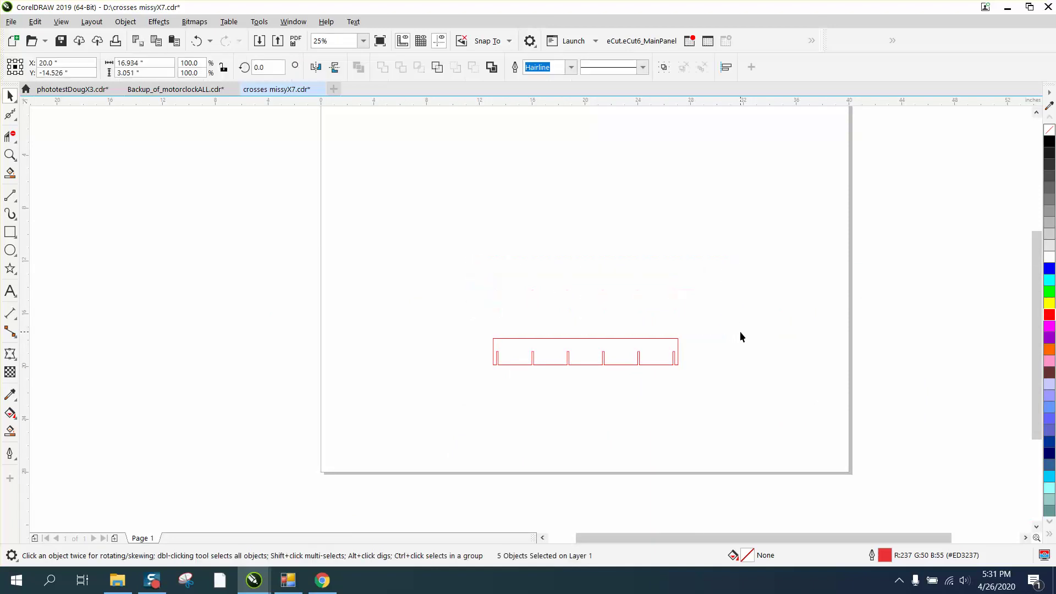
Move the notched strip up and mirror a copy of it vertically over the original
{"action": "left_click", "coordinate": [589, 353]}
{"action": "left_click_drag", "start_coordinate": [589, 354], "coordinate": [550, 269]}
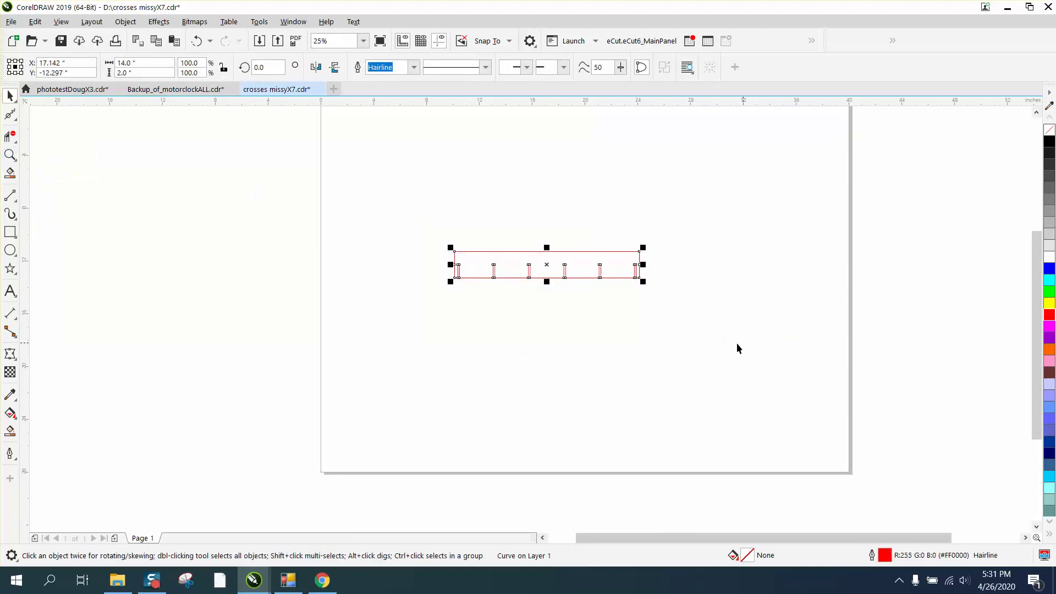
{"action": "left_click", "coordinate": [10, 155]}
{"action": "left_click_drag", "start_coordinate": [411, 235], "coordinate": [737, 327]}
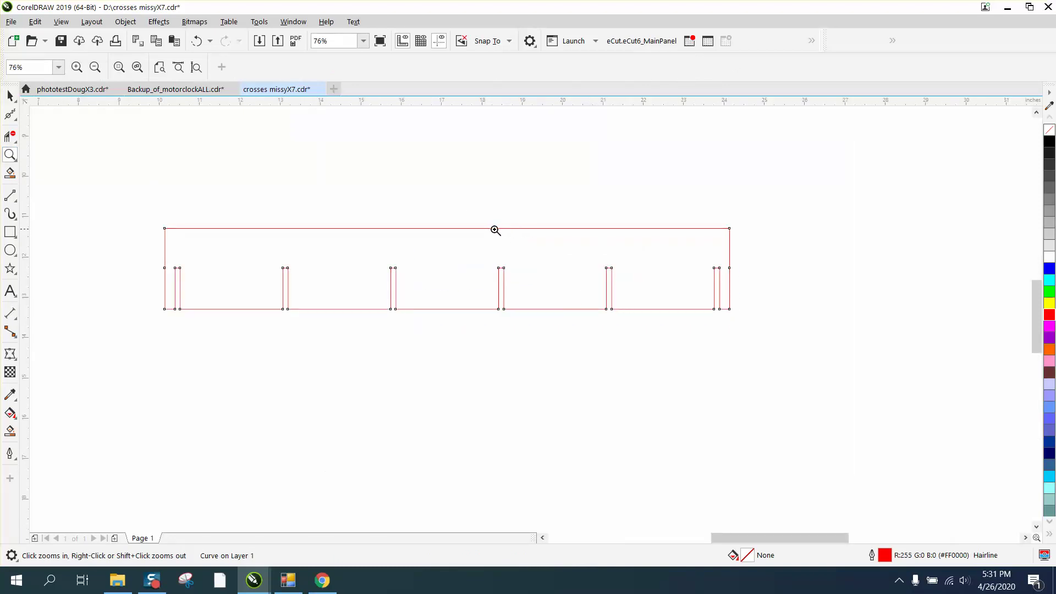
{"action": "left_click", "coordinate": [9, 96]}
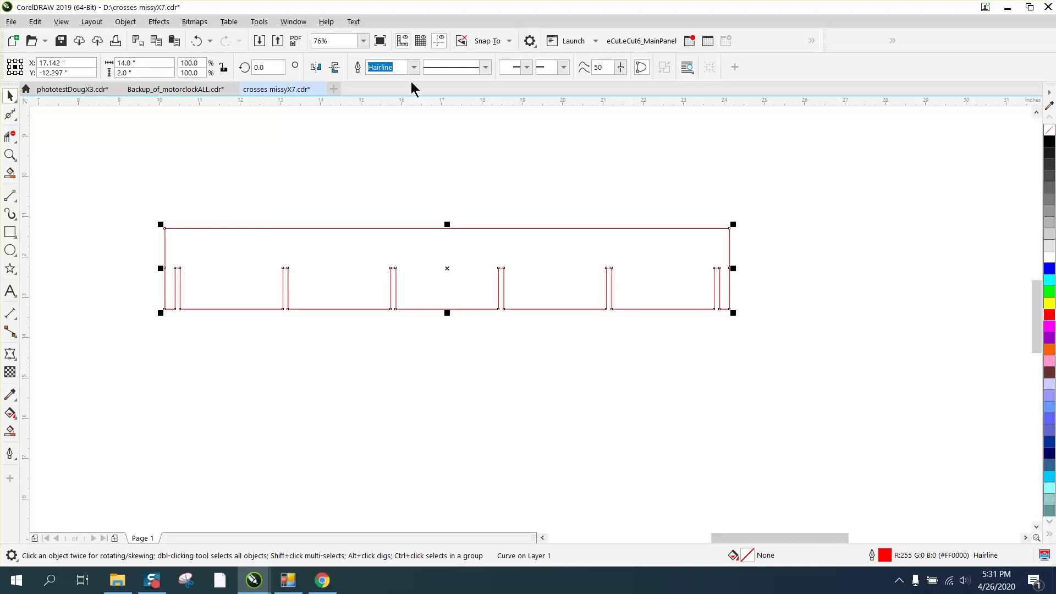
{"action": "left_click", "coordinate": [336, 67]}
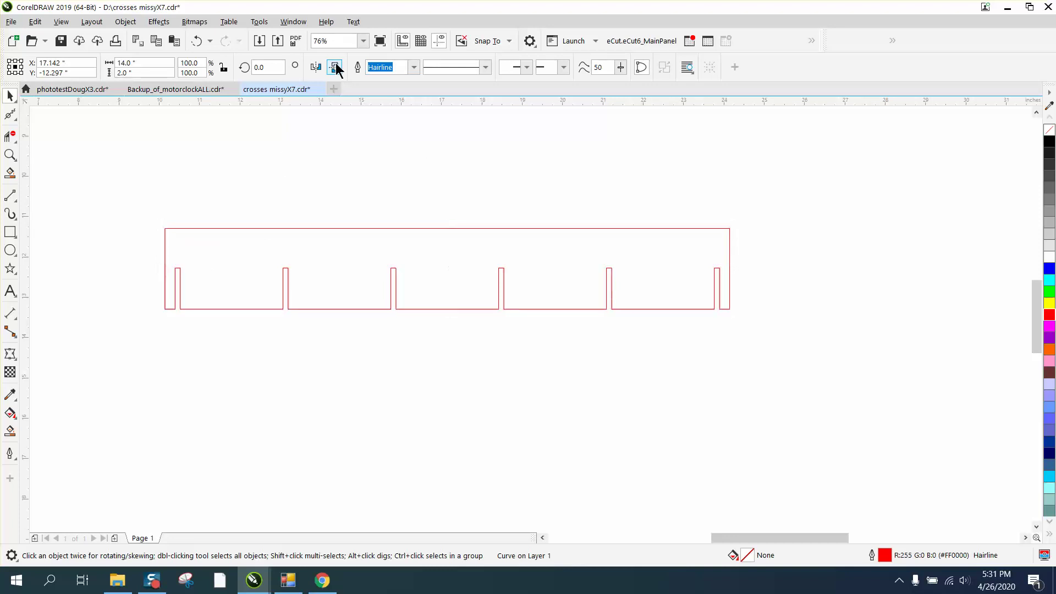
{"action": "left_click", "coordinate": [10, 155]}
{"action": "left_click_drag", "start_coordinate": [265, 259], "coordinate": [332, 295]}
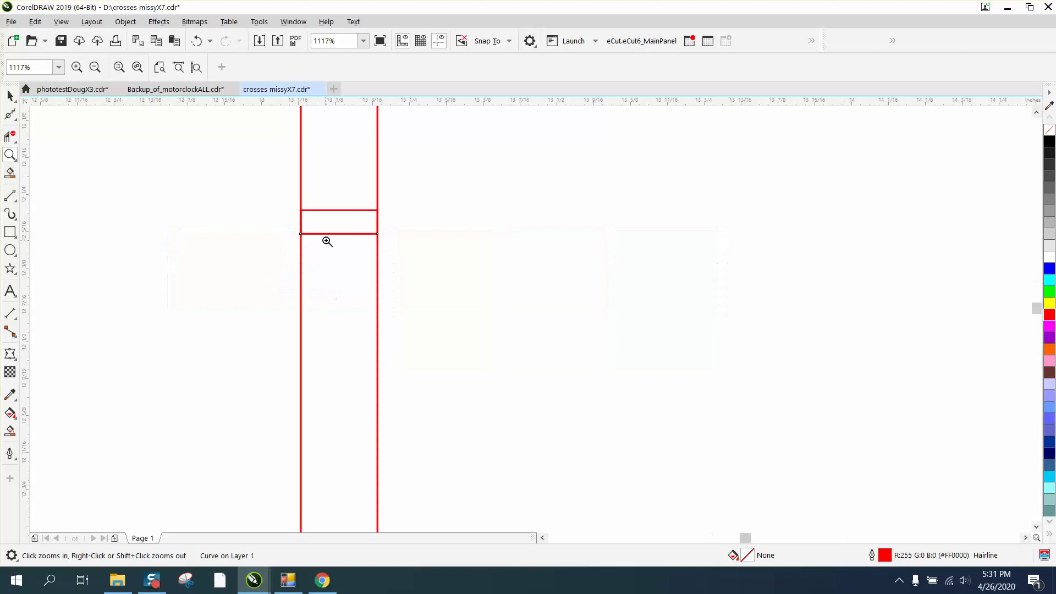
{"action": "scroll", "coordinate": [328, 242], "scroll_direction": "down", "scroll_amount": 5}
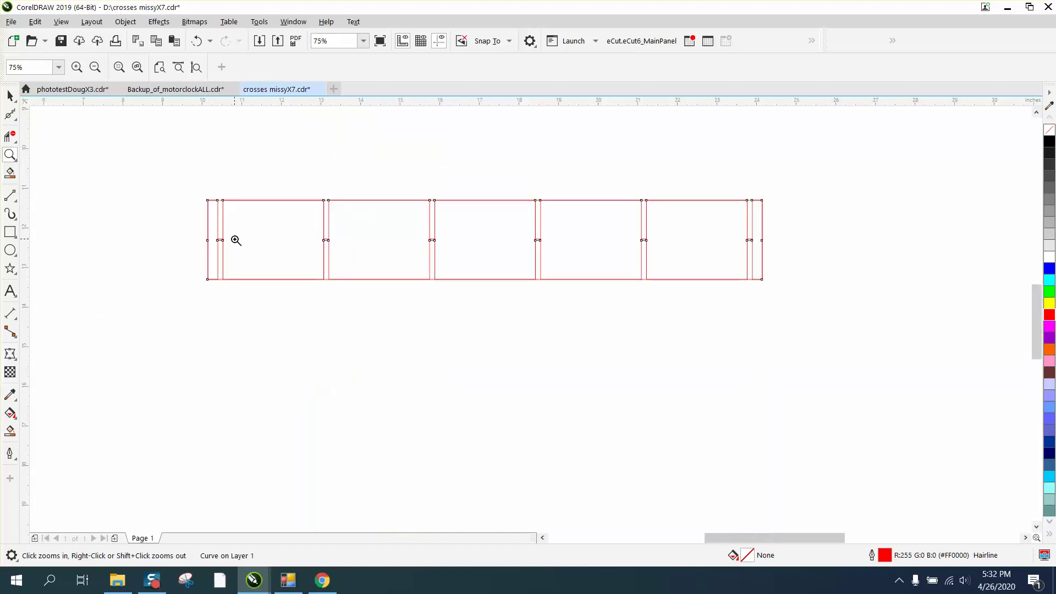
Draw an upright rectangle 0.13 inch wide by 14 inches tall left of the strip
{"action": "left_click", "coordinate": [9, 97]}
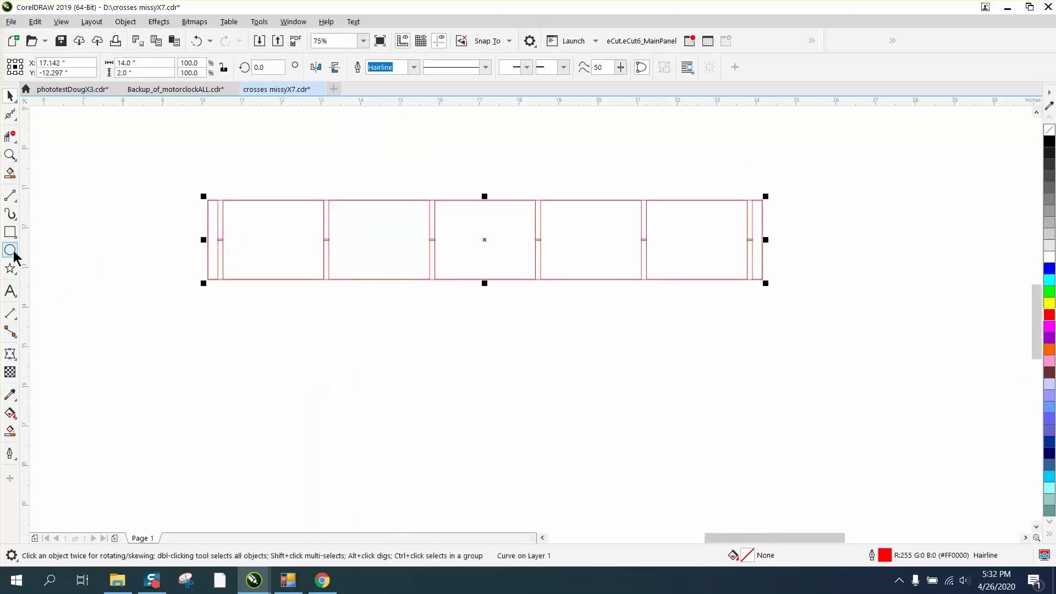
{"action": "left_click", "coordinate": [10, 233]}
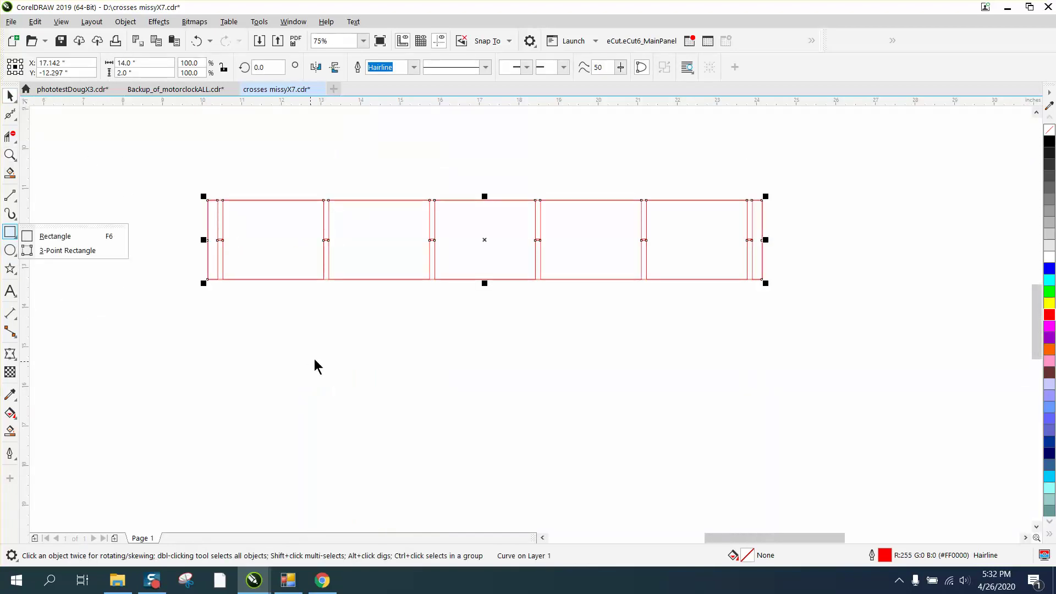
{"action": "left_click", "coordinate": [80, 242]}
{"action": "scroll", "coordinate": [255, 314], "scroll_direction": "down", "scroll_amount": 1}
{"action": "left_click_drag", "start_coordinate": [136, 207], "coordinate": [141, 409]}
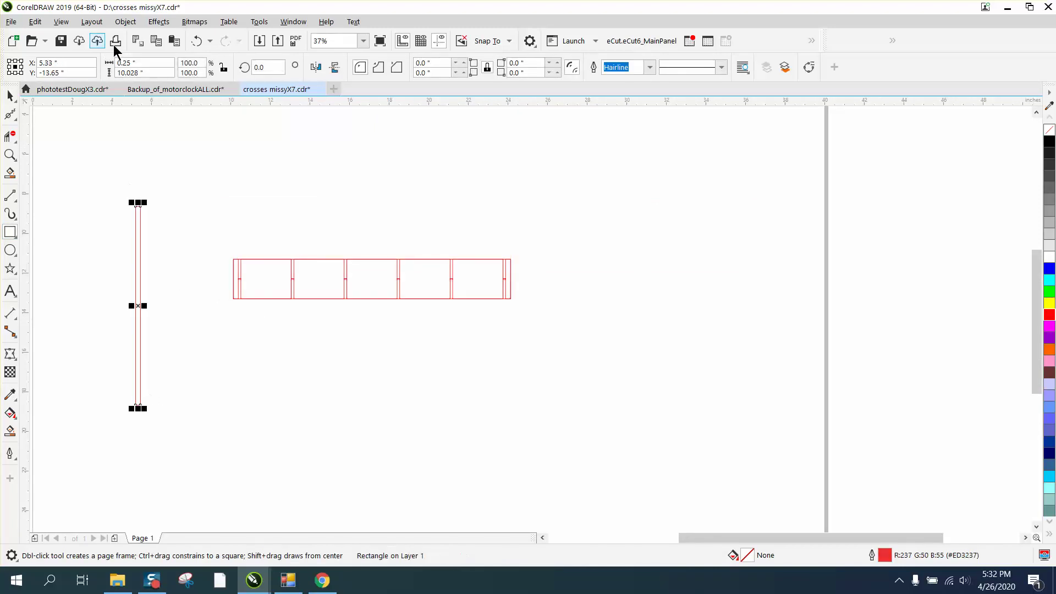
{"action": "double_click", "coordinate": [154, 75]}
{"action": "type", "text": "14"}
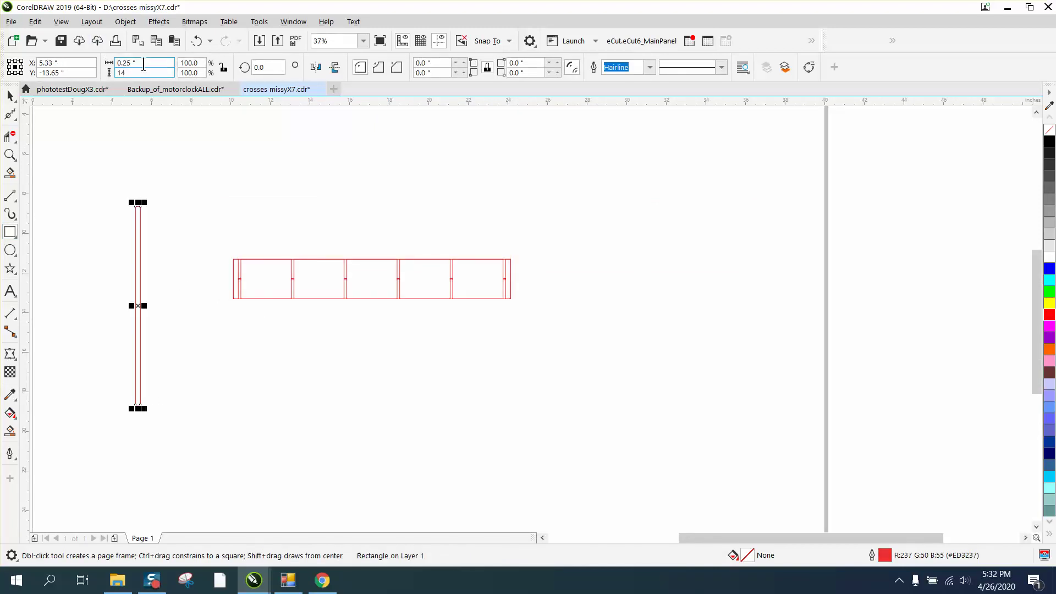
{"action": "double_click", "coordinate": [143, 63]}
{"action": "type", "text": ".13"}
{"action": "key", "text": "Return"}
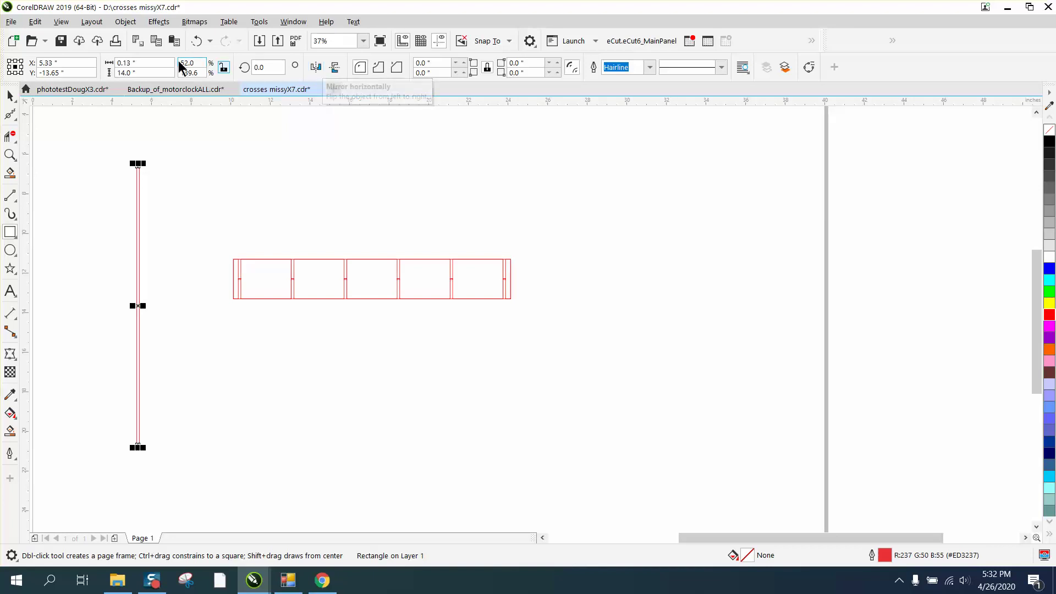
Rotate a copy 90° and lay it horizontally across the top of the upright bar
{"action": "double_click", "coordinate": [268, 68]}
{"action": "type", "text": "90"}
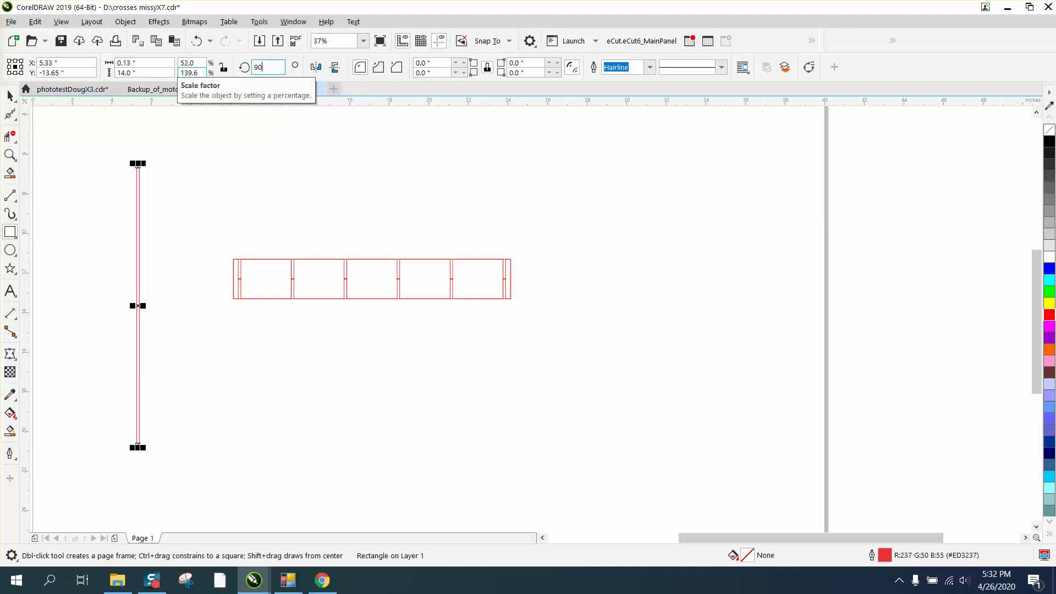
{"action": "key", "text": "Return"}
{"action": "left_click_drag", "start_coordinate": [141, 304], "coordinate": [261, 180]}
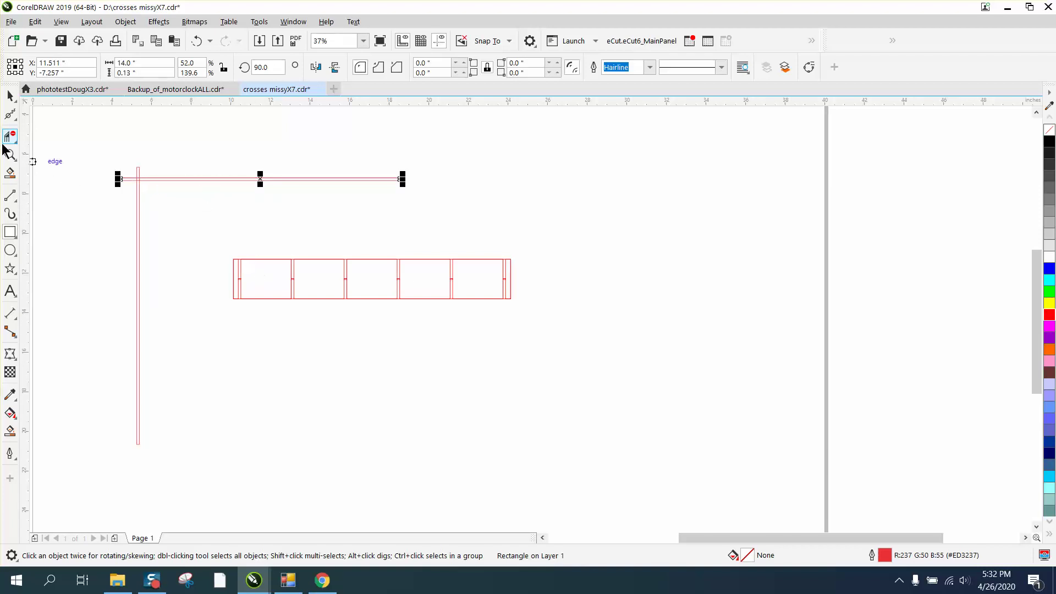
{"action": "left_click", "coordinate": [10, 156]}
{"action": "left_click_drag", "start_coordinate": [229, 247], "coordinate": [537, 336]}
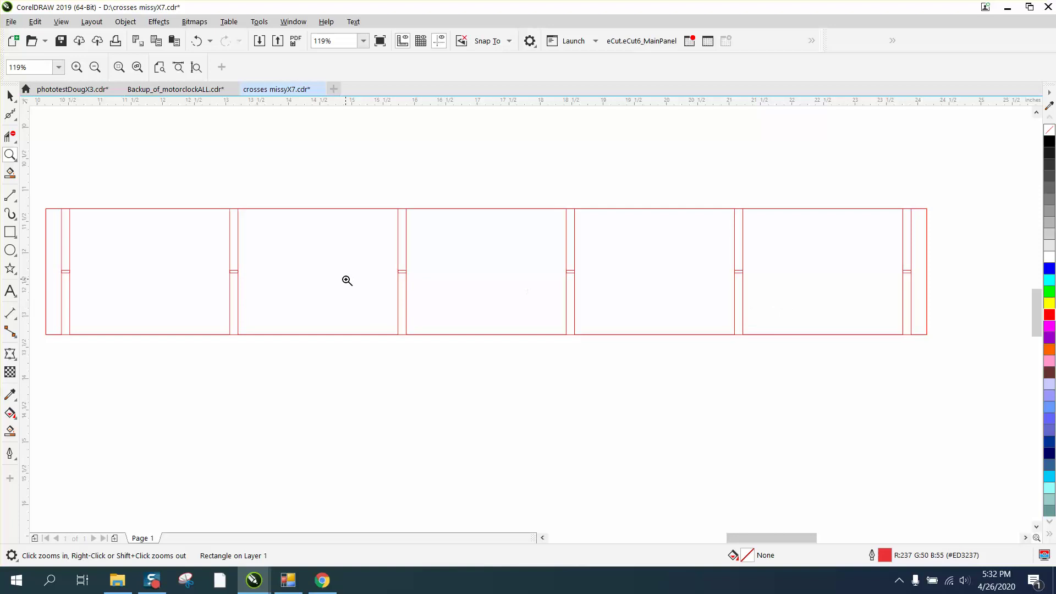
Zoom out to the whole drawing and drag the flipped strip copy just below the original
{"action": "right_click", "coordinate": [304, 274]}
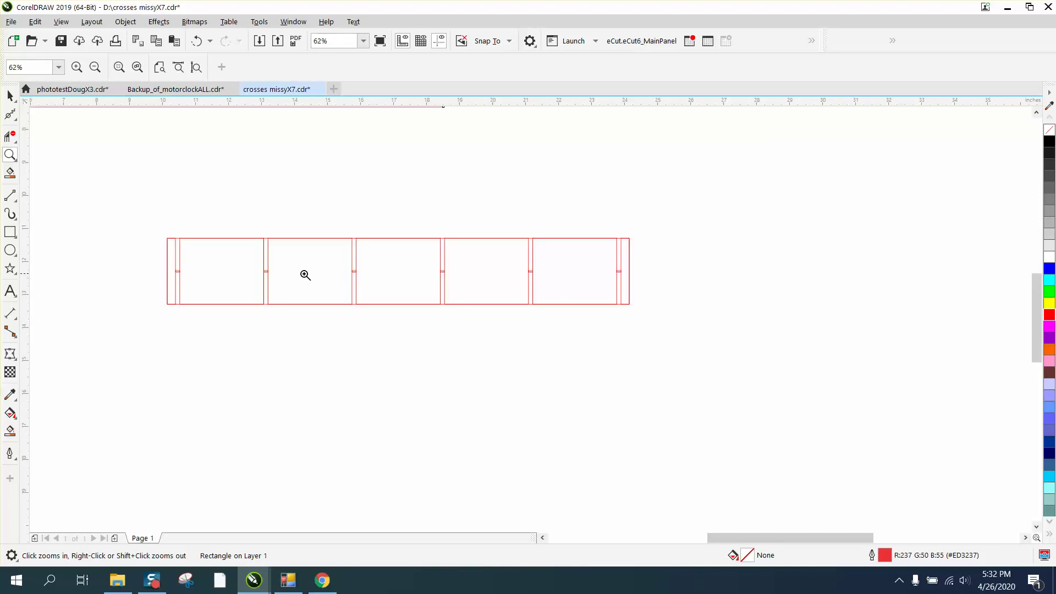
{"action": "right_click", "coordinate": [413, 256]}
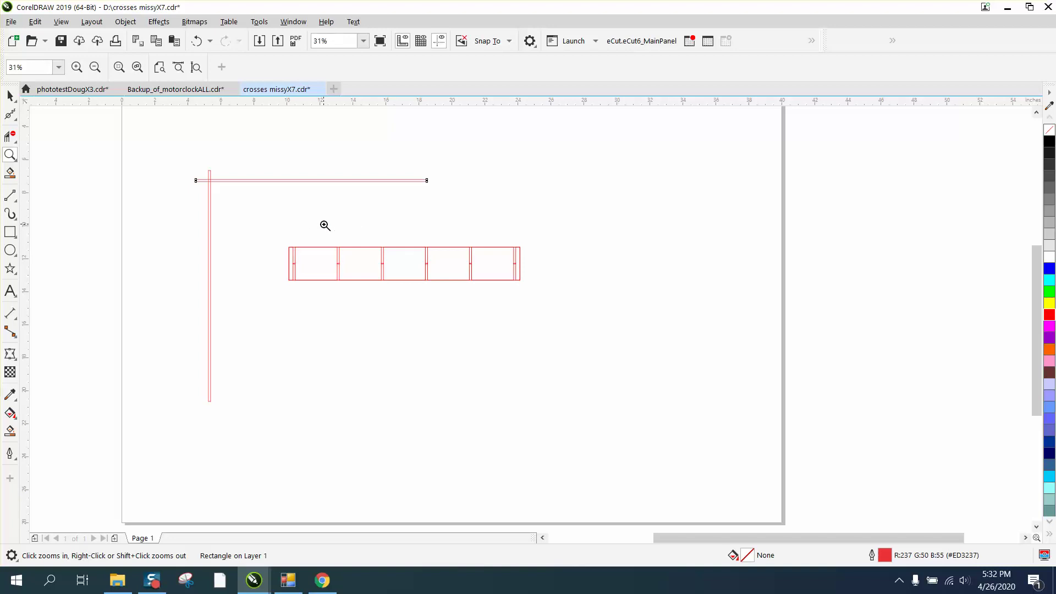
{"action": "left_click_drag", "start_coordinate": [184, 151], "coordinate": [598, 426]}
{"action": "left_click", "coordinate": [10, 96]}
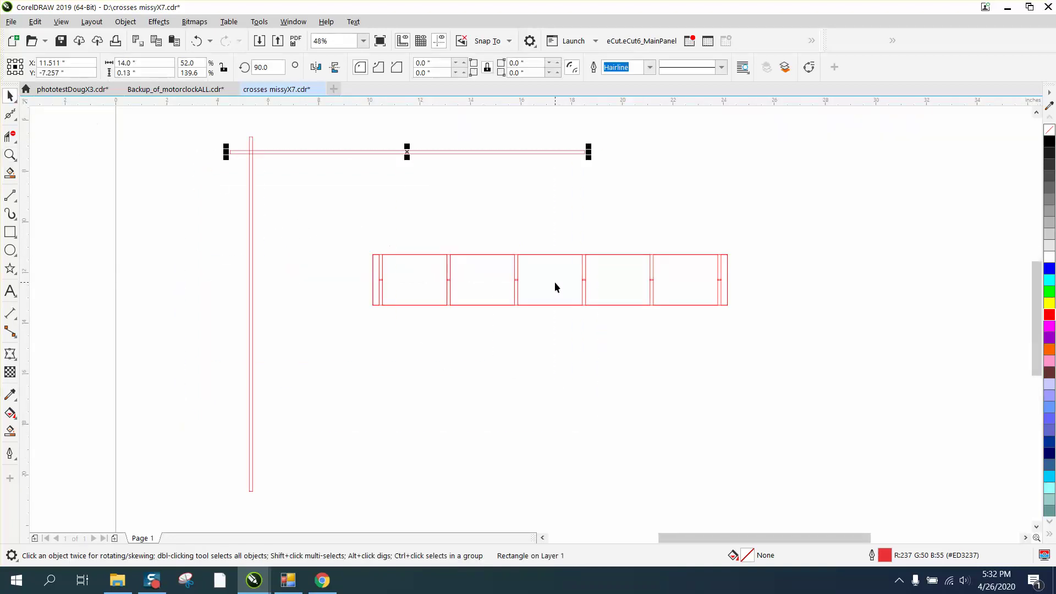
{"action": "left_click_drag", "start_coordinate": [555, 287], "coordinate": [558, 343]}
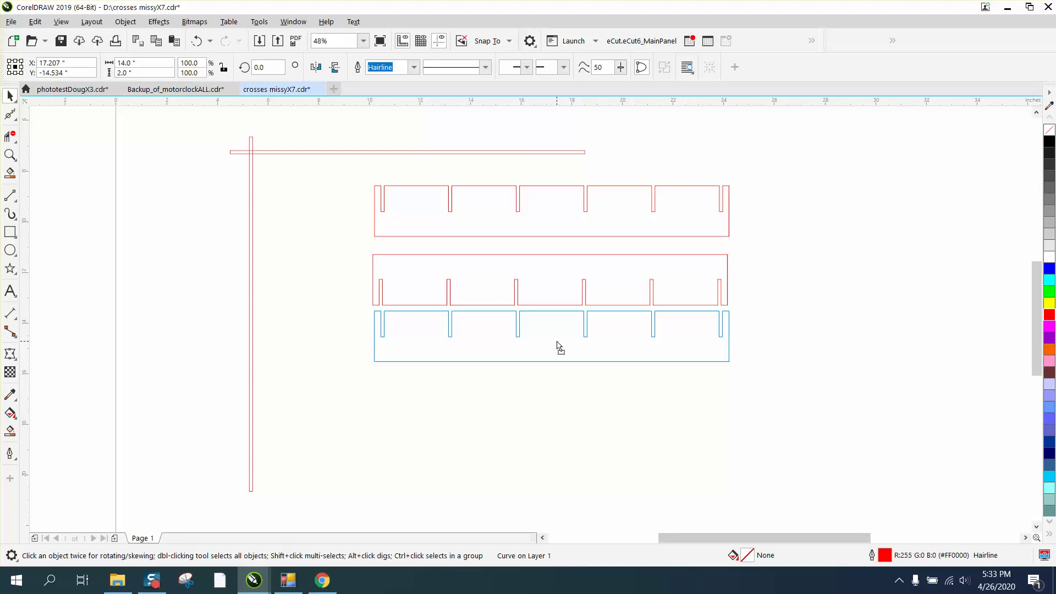
{"action": "left_click_drag", "start_coordinate": [557, 343], "coordinate": [558, 344]}
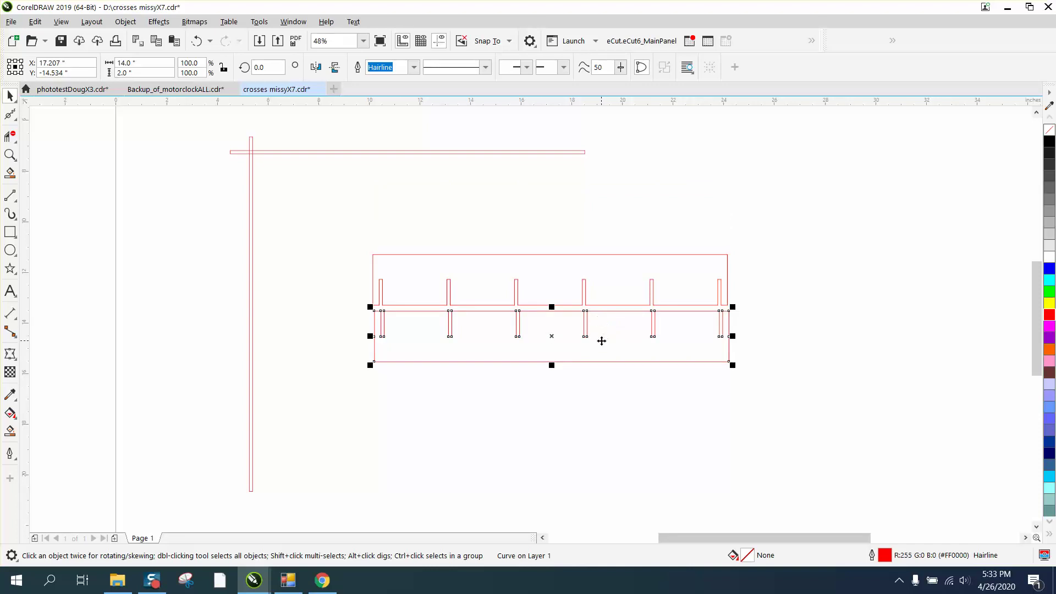